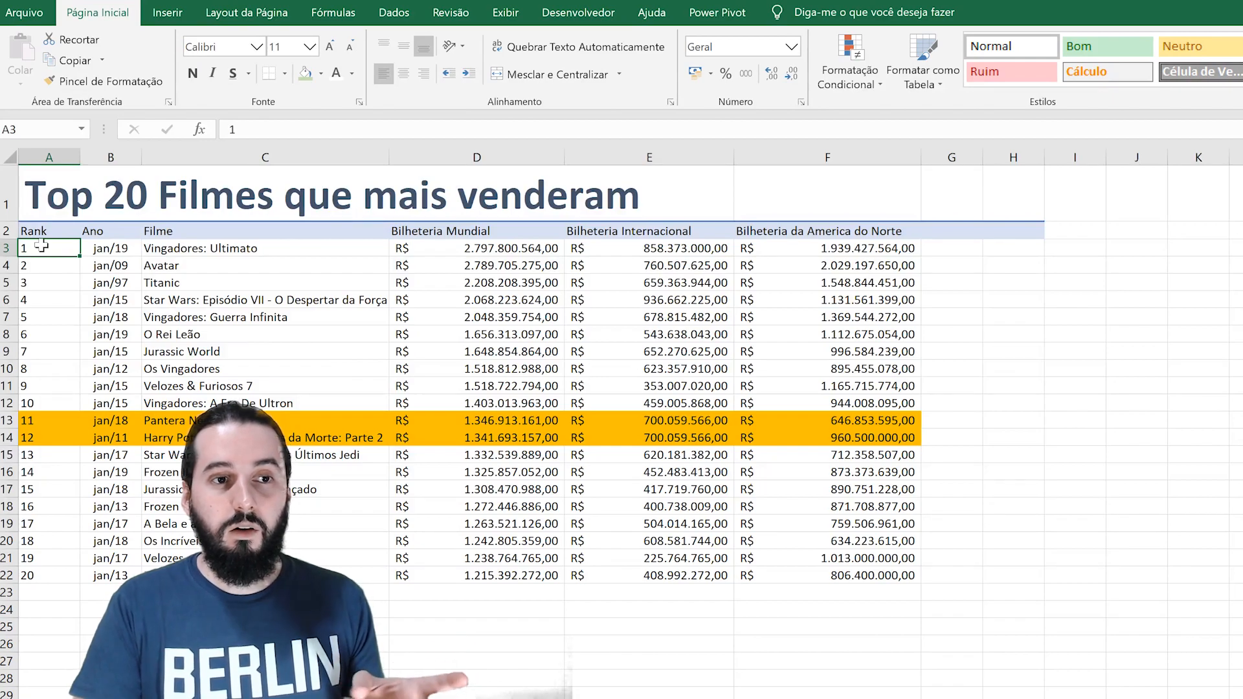
{"action": "left_click_drag", "start_coordinate": [44, 249], "coordinate": [376, 517]}
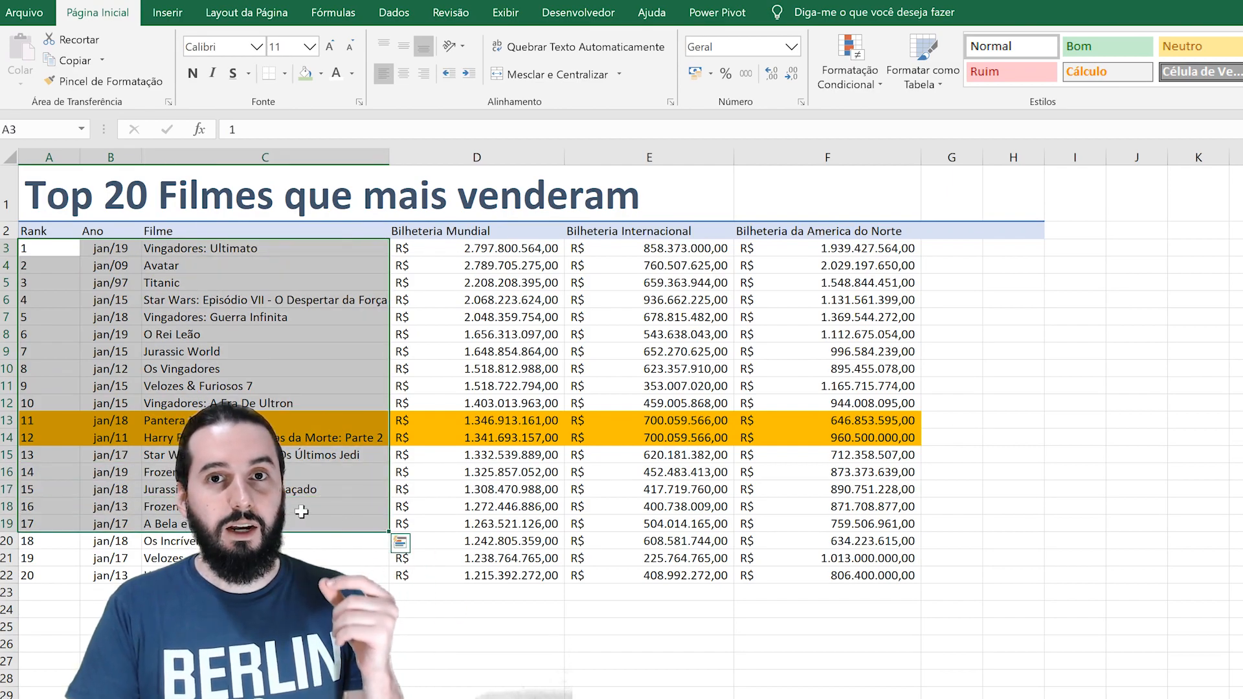
{"action": "left_click_drag", "start_coordinate": [51, 252], "coordinate": [53, 524]}
{"action": "left_click", "coordinate": [255, 232]}
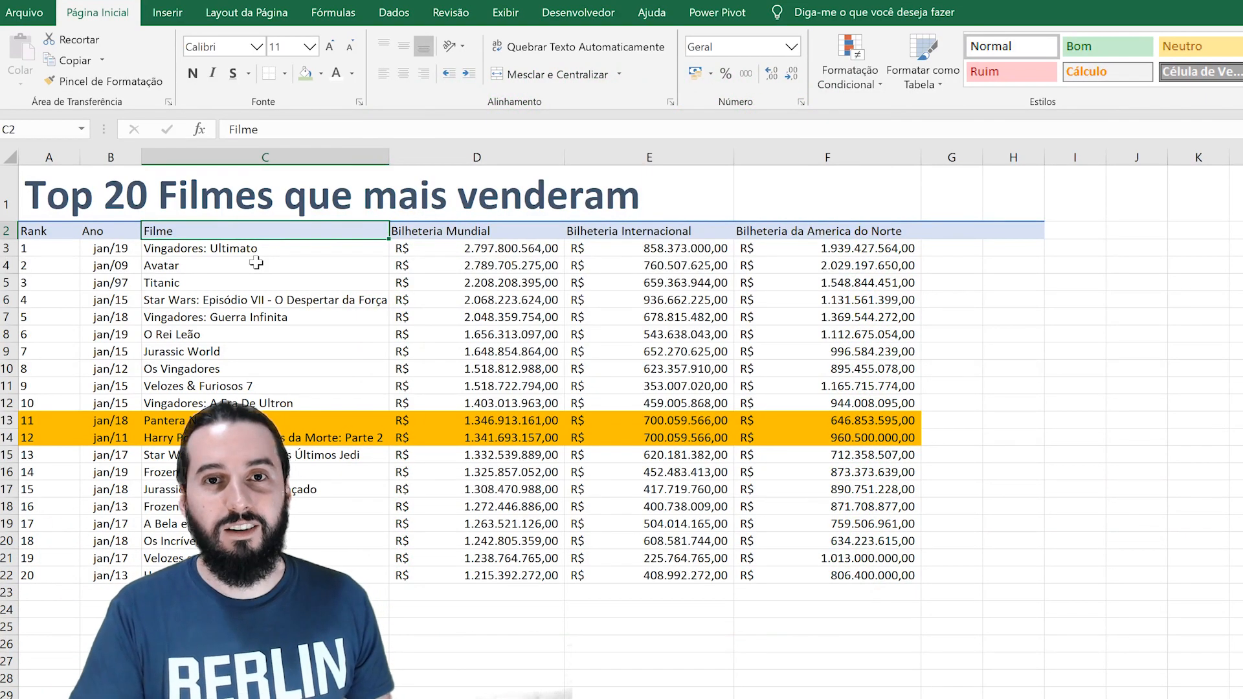
{"action": "left_click", "coordinate": [494, 591]}
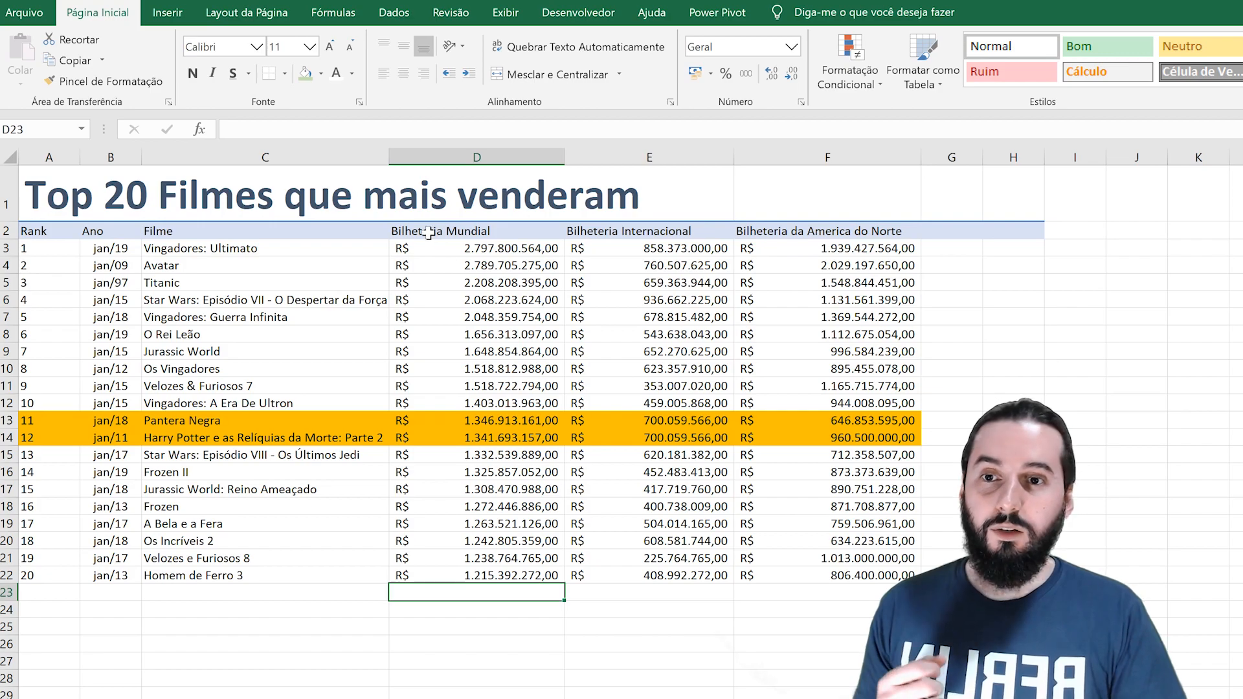
- Select the film names and the three box-office columns with their headers, range C2:F22
{"action": "left_click_drag", "start_coordinate": [335, 232], "coordinate": [331, 574]}
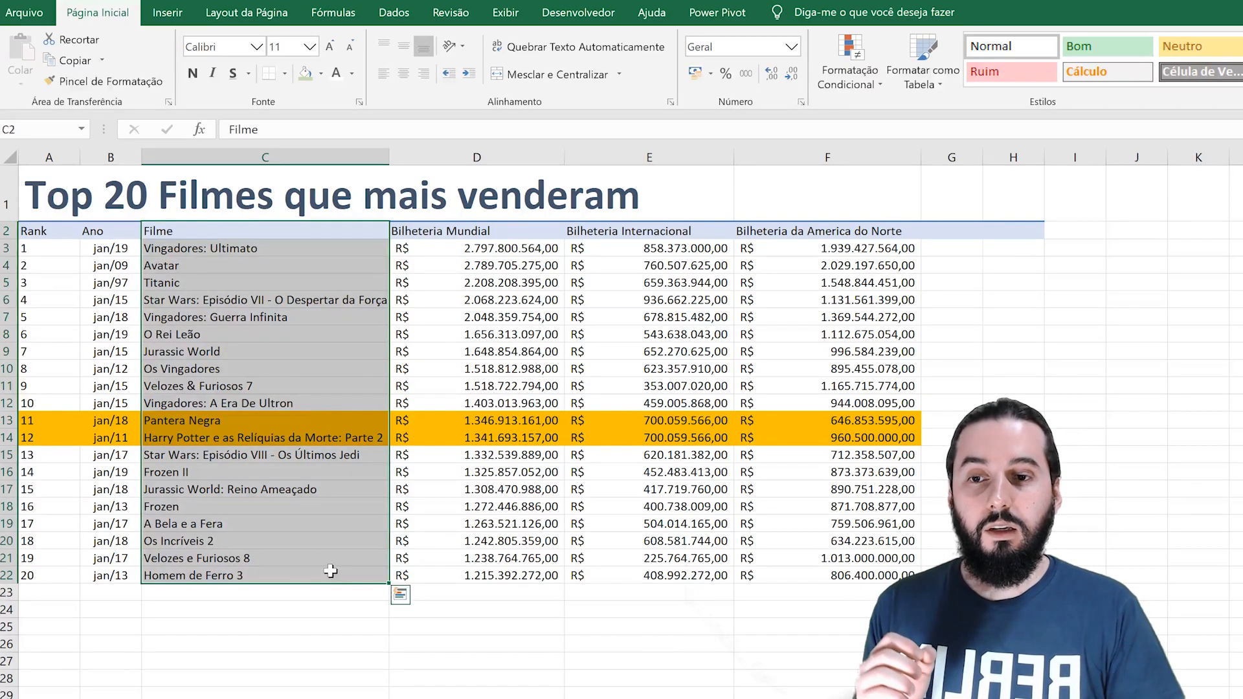
{"action": "left_click_drag", "start_coordinate": [329, 231], "coordinate": [825, 228]}
{"action": "left_click_drag", "start_coordinate": [894, 575], "coordinate": [453, 248]}
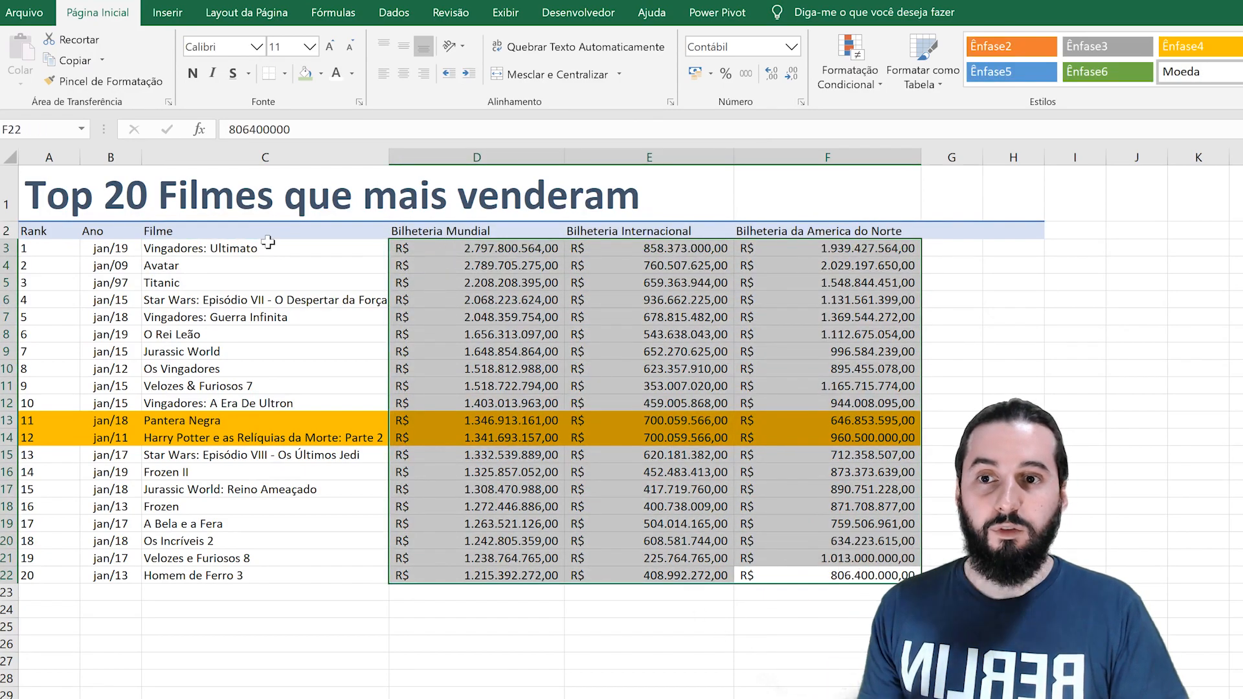
{"action": "left_click_drag", "start_coordinate": [276, 234], "coordinate": [793, 580]}
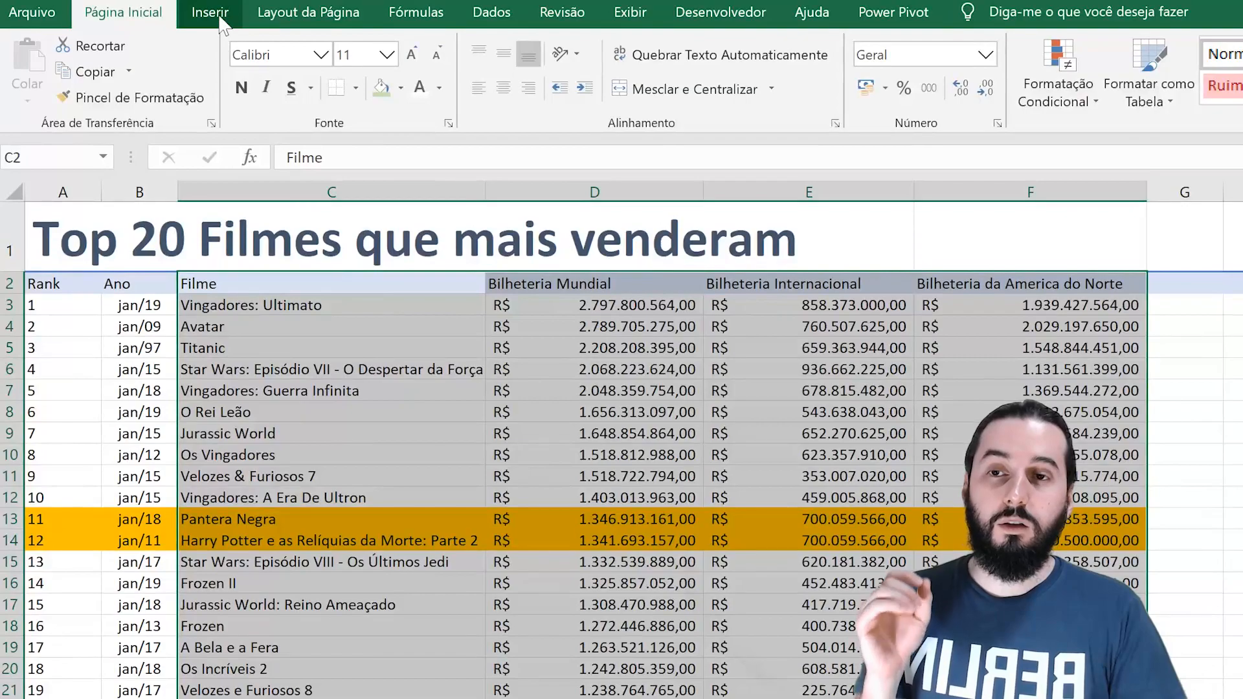
- Insert a 2D stacked column chart of the selected film data and enlarge it over the table's lower rows
{"action": "left_click", "coordinate": [212, 13]}
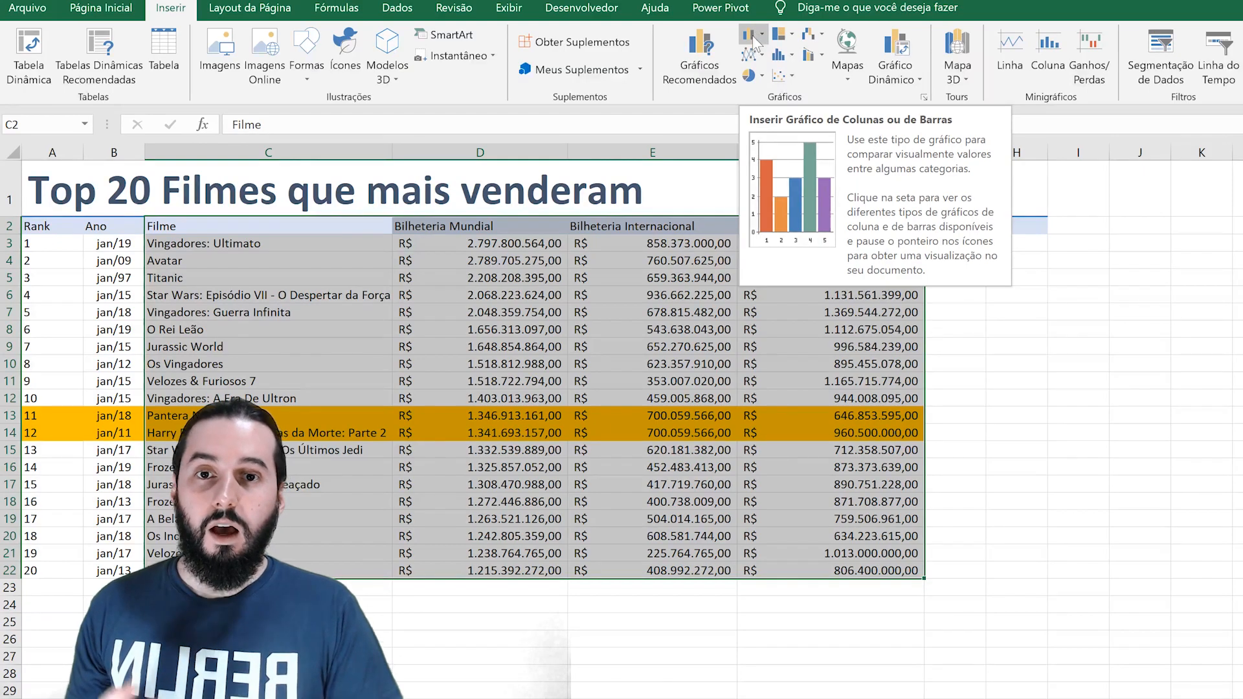
{"action": "left_click", "coordinate": [753, 37]}
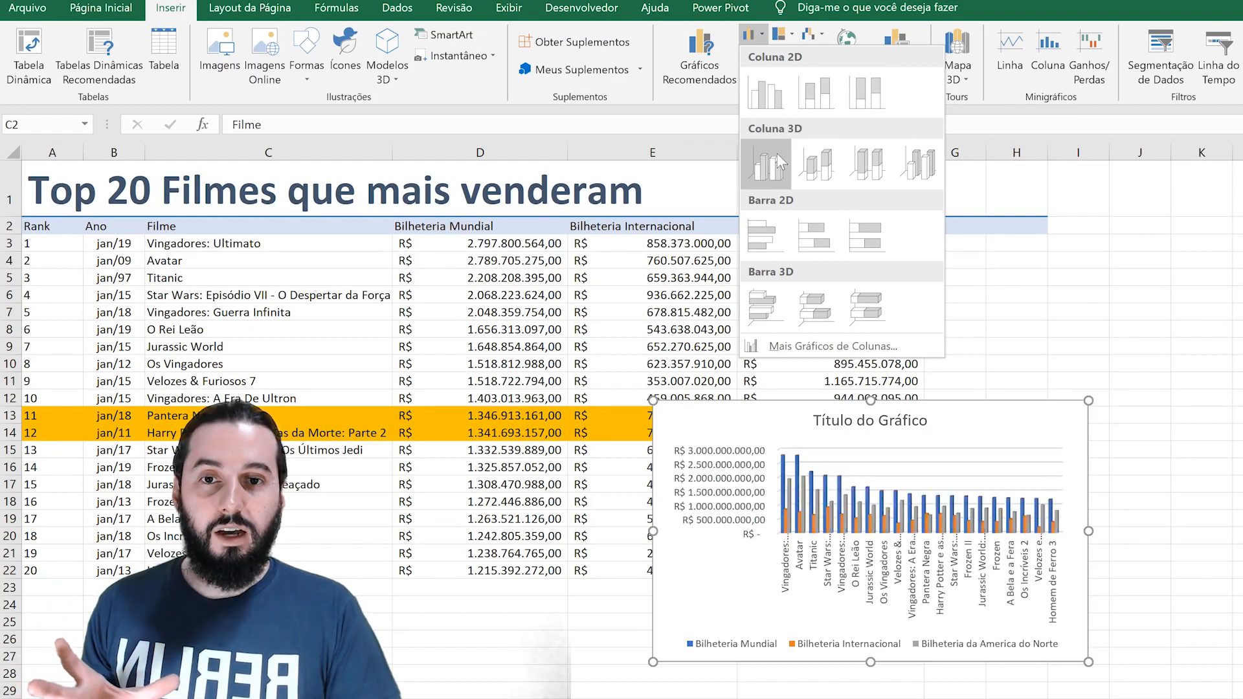
{"action": "left_click", "coordinate": [821, 99]}
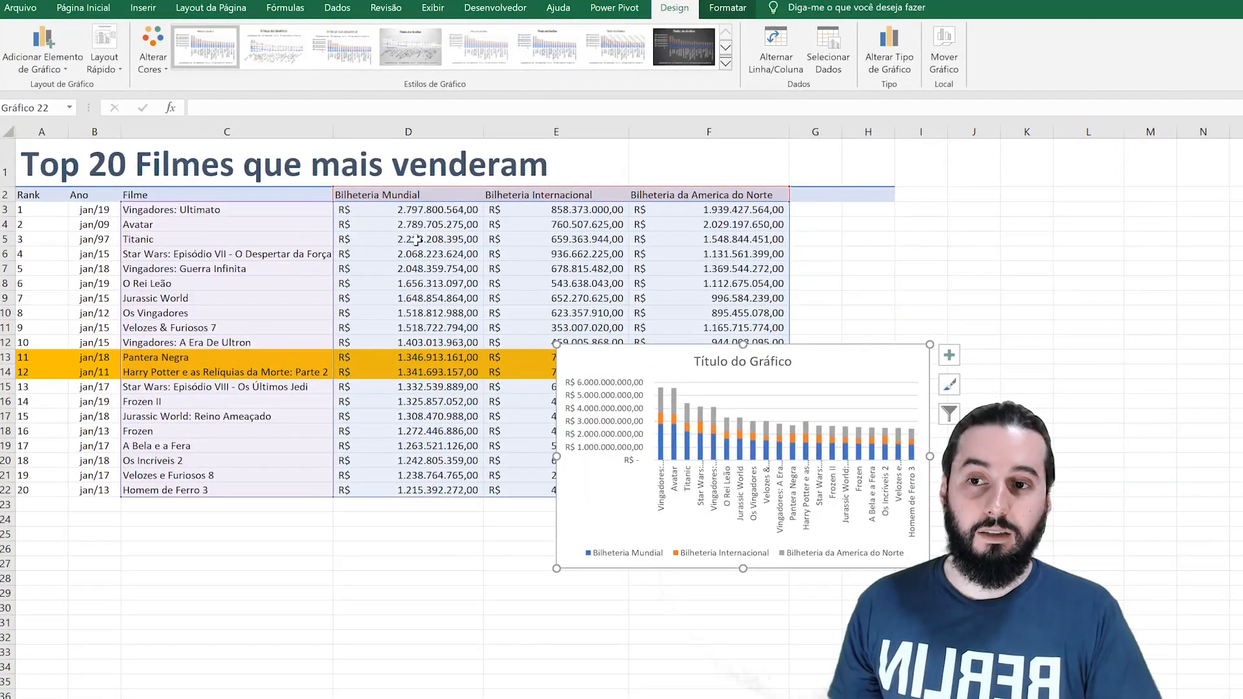
{"action": "left_click_drag", "start_coordinate": [556, 345], "coordinate": [263, 233]}
{"action": "mouse_move", "coordinate": [694, 181]}
{"action": "left_mouse_down"}
{"action": "mouse_move", "coordinate": [633, 325]}
{"action": "mouse_move", "coordinate": [553, 362]}
{"action": "left_mouse_up"}
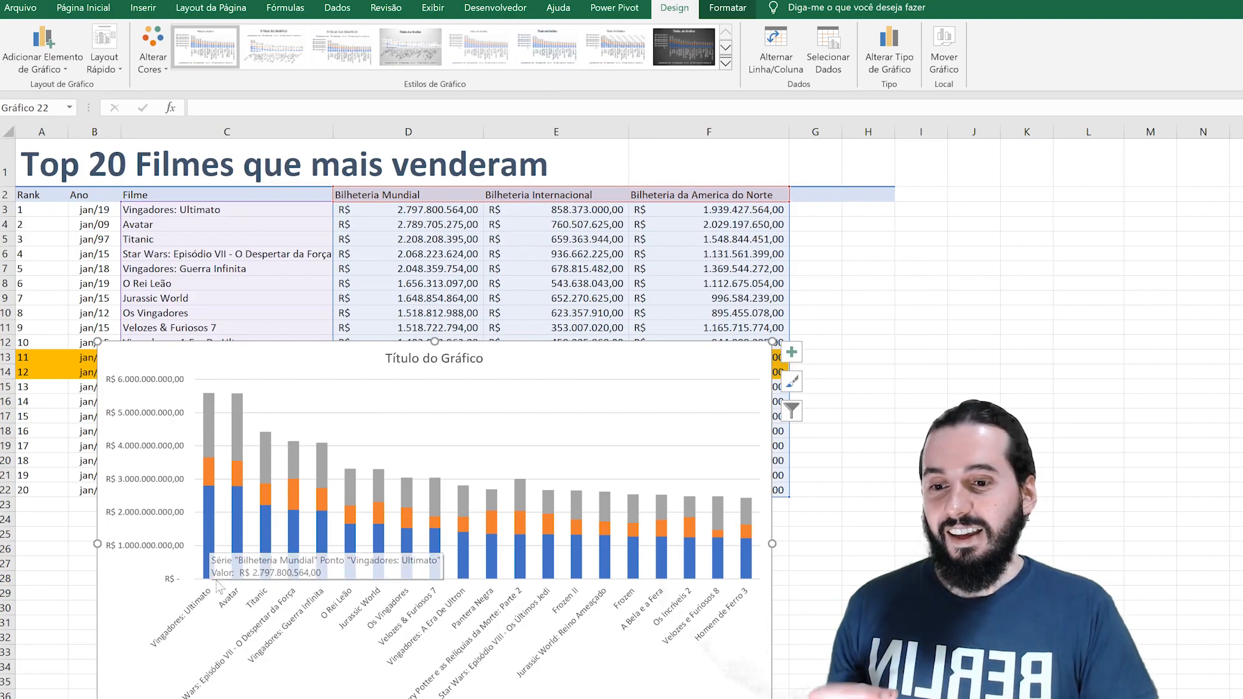
- Delete the stacked column chart
{"action": "mouse_move", "coordinate": [210, 567]}
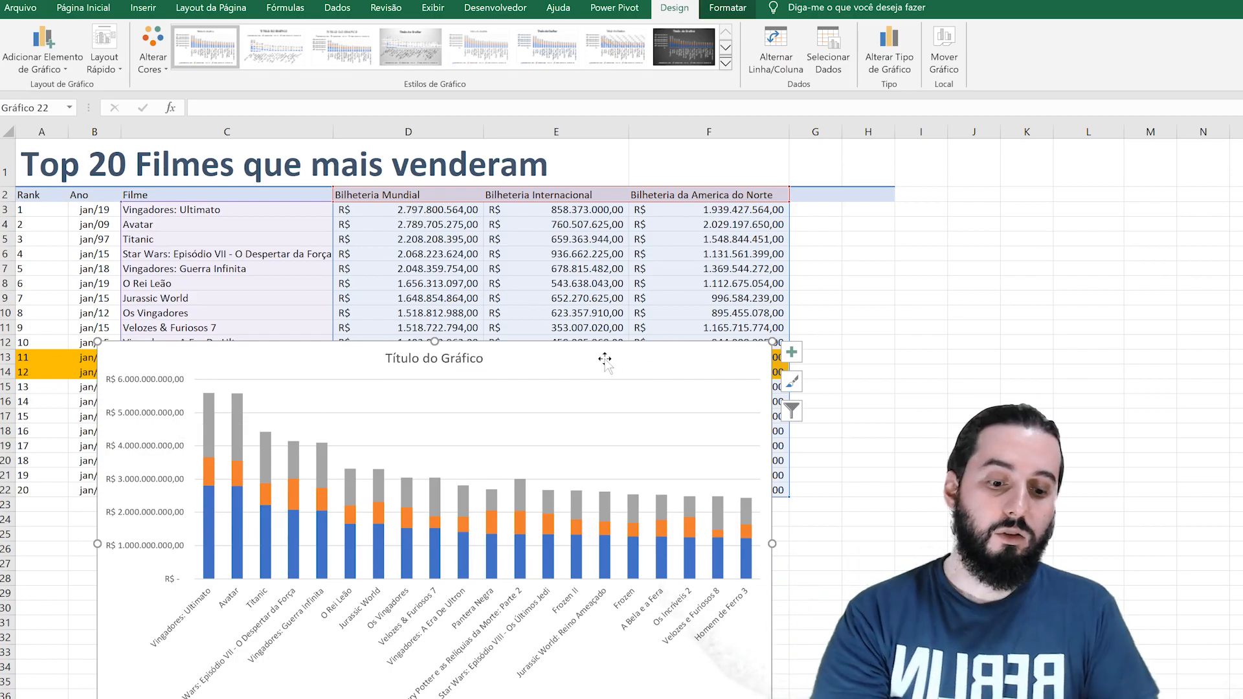
{"action": "key", "text": "Delete"}
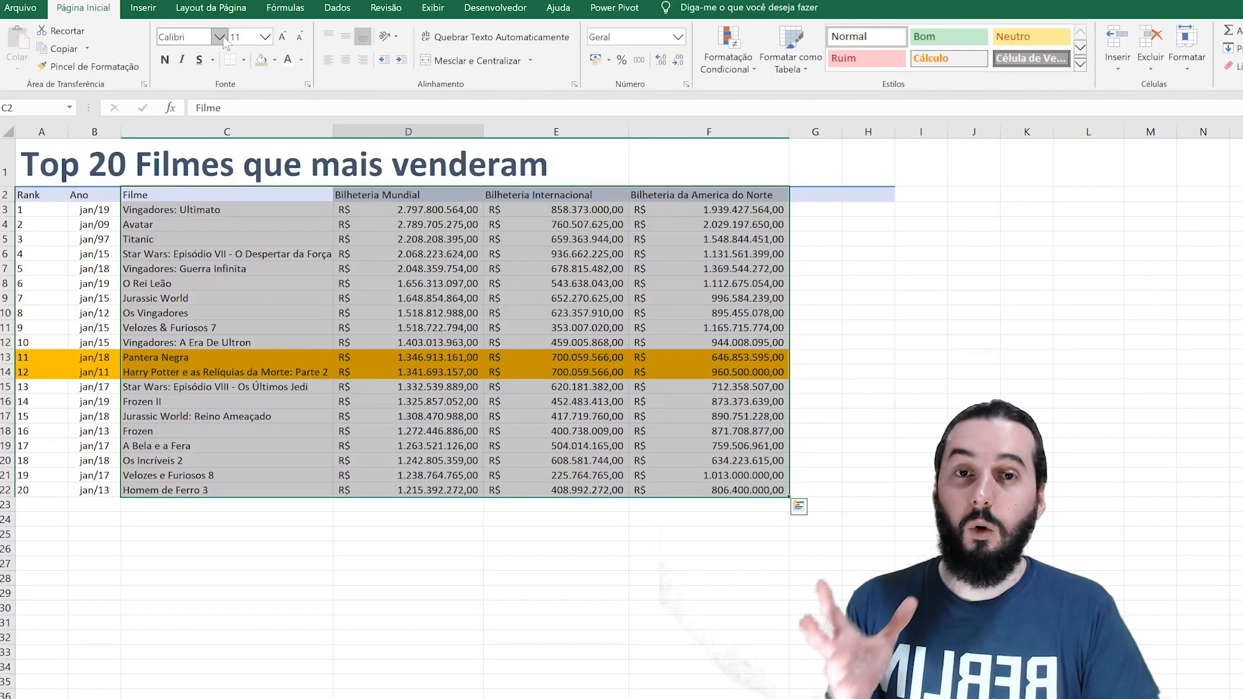
- Insert a 2D clustered column chart of the selected data and place it enlarged over the table's lower rows
{"action": "left_click", "coordinate": [141, 9]}
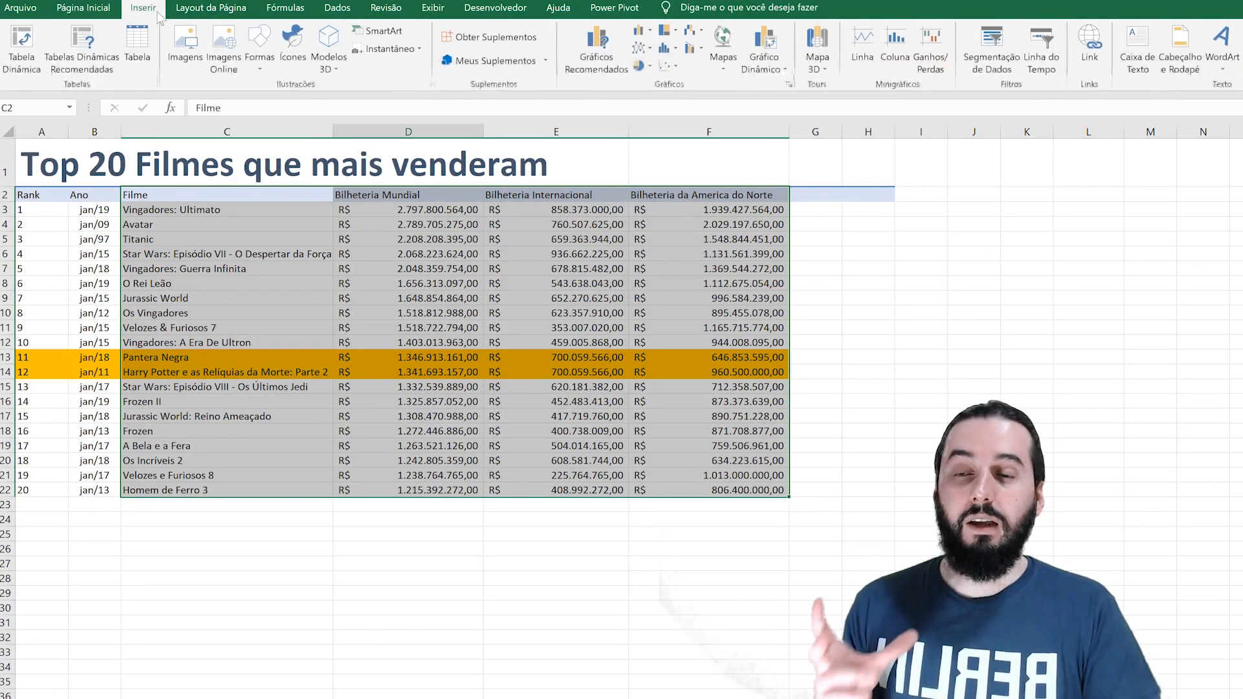
{"action": "left_click", "coordinate": [641, 32]}
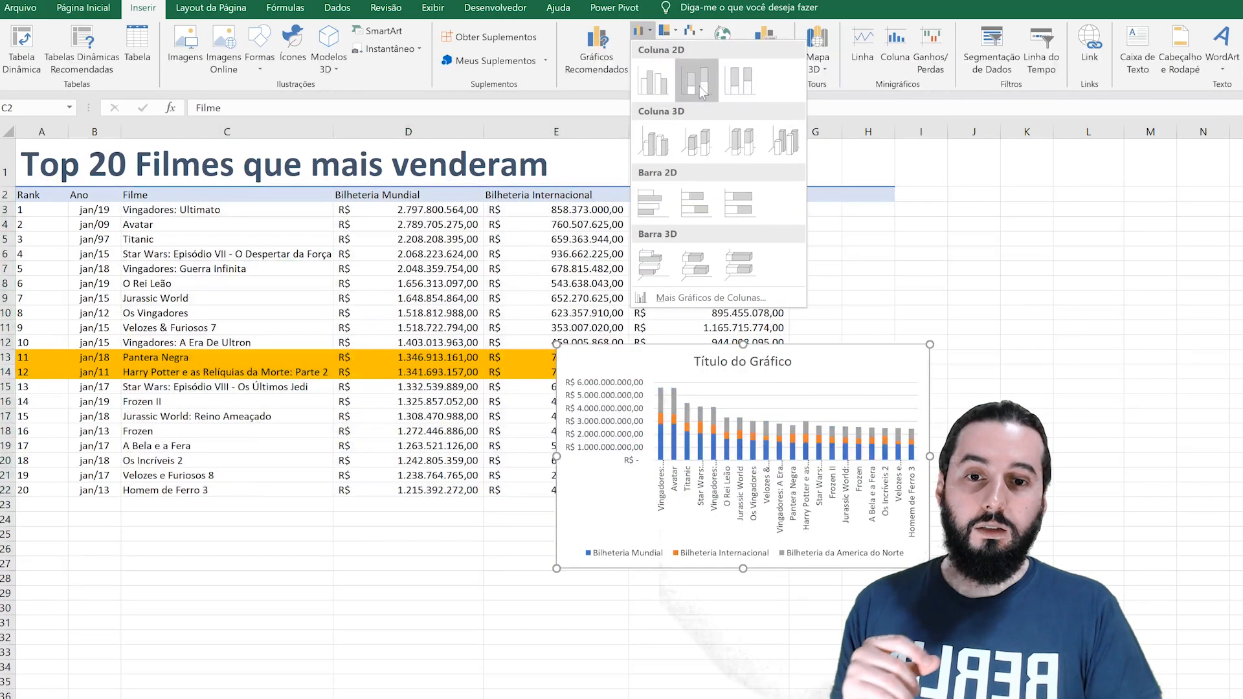
{"action": "left_click", "coordinate": [661, 84]}
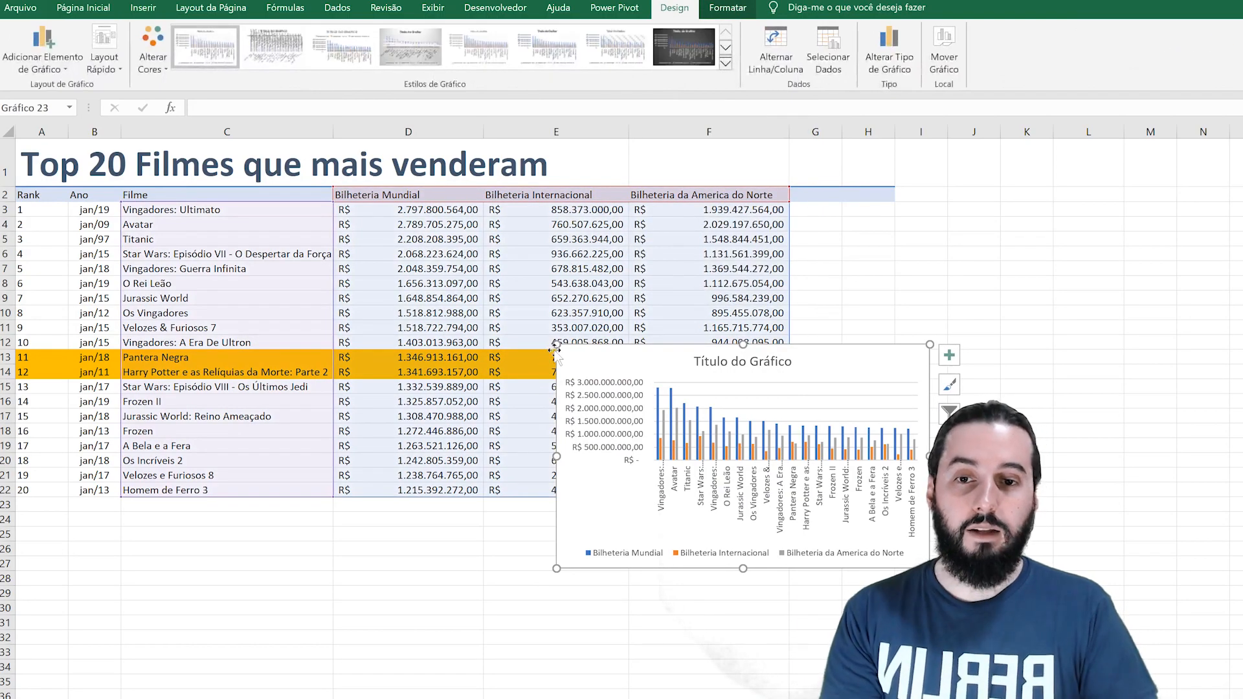
{"action": "left_click_drag", "start_coordinate": [553, 344], "coordinate": [137, 129]}
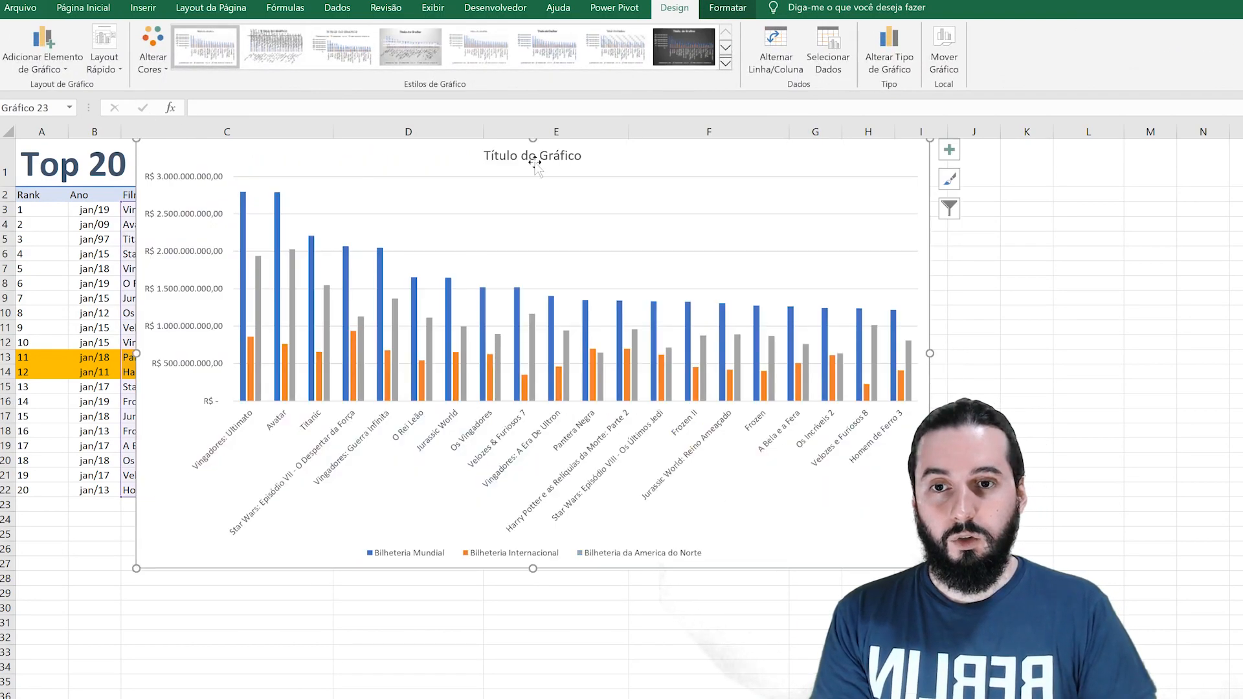
{"action": "left_click_drag", "start_coordinate": [647, 156], "coordinate": [446, 440]}
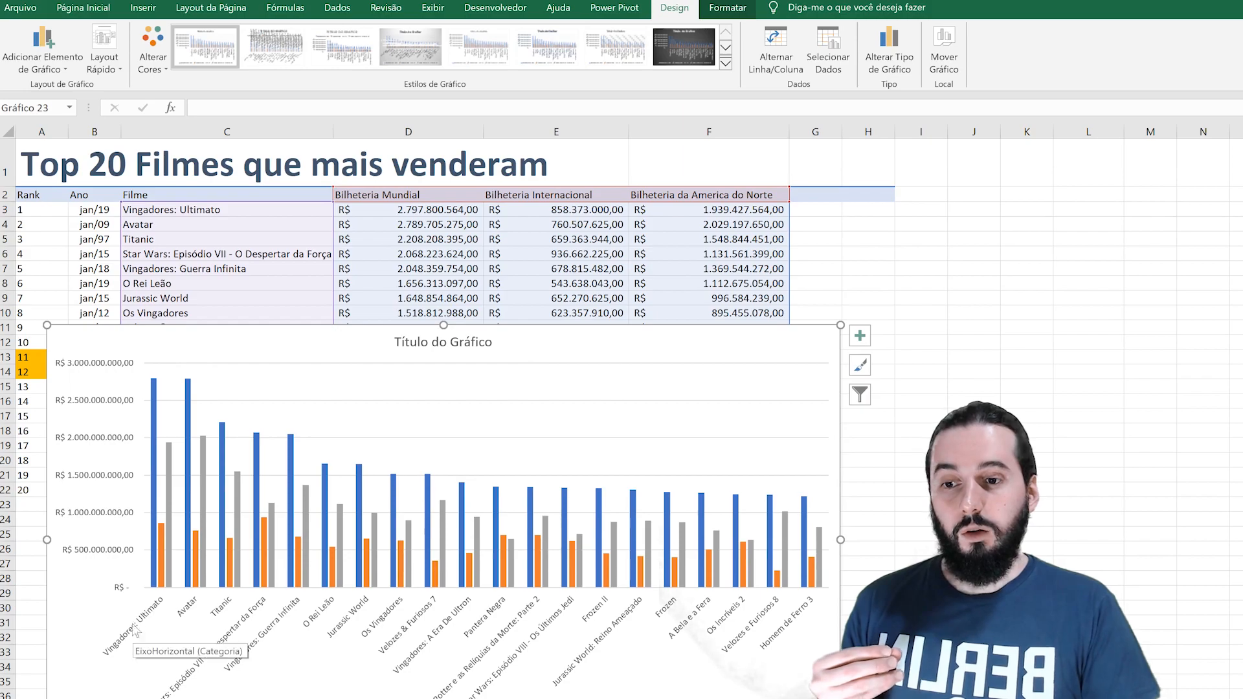
- Change the chart title to "Top 20 Filmes que mais venderam"
{"action": "mouse_move", "coordinate": [159, 487]}
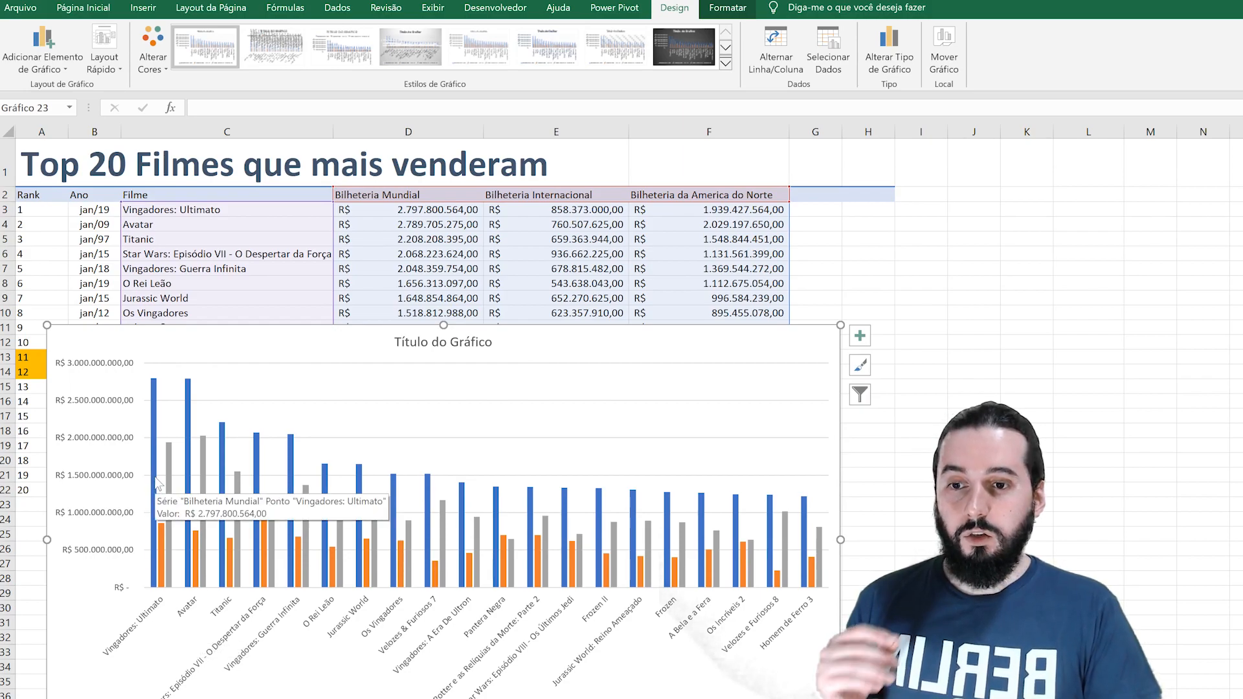
{"action": "mouse_move", "coordinate": [155, 416]}
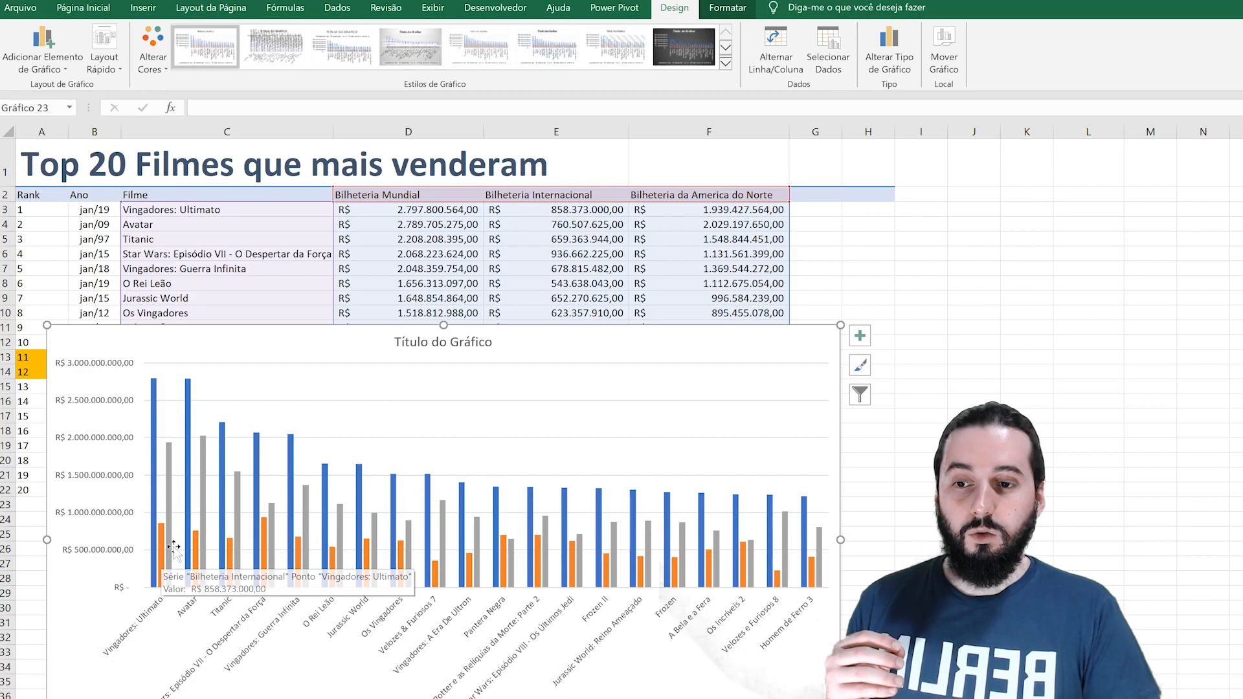
{"action": "mouse_move", "coordinate": [170, 549]}
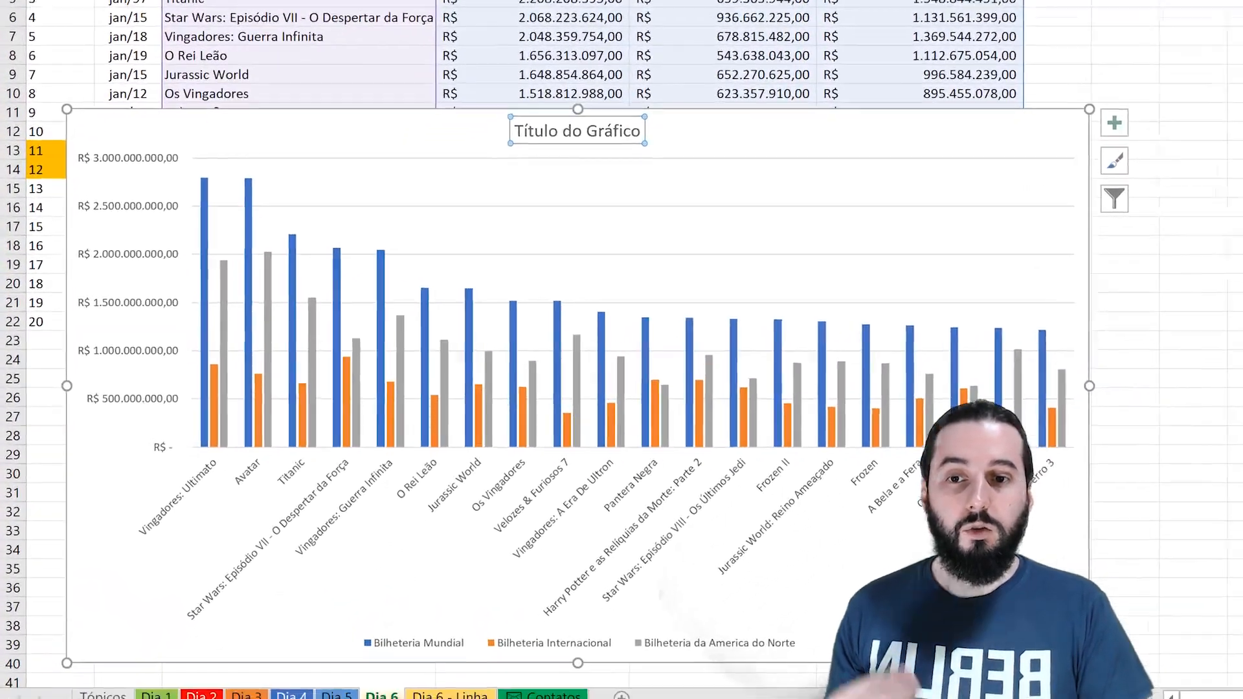
{"action": "triple_click", "coordinate": [482, 313]}
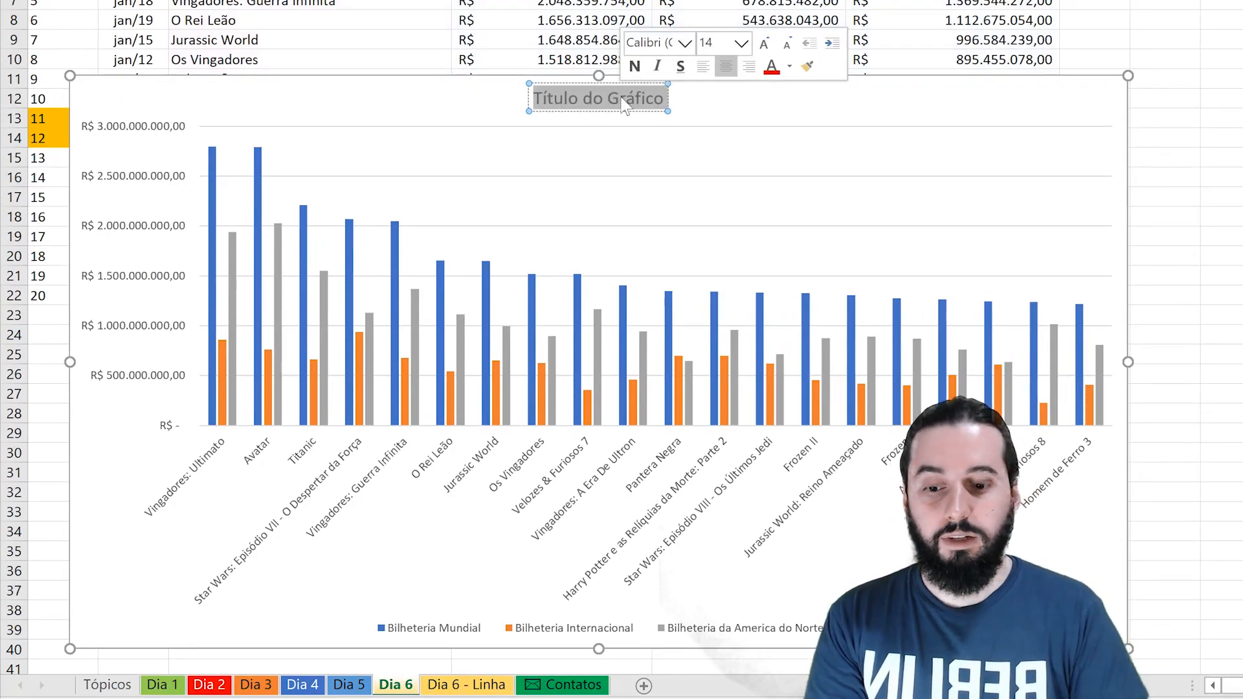
{"action": "type", "text": "T"}
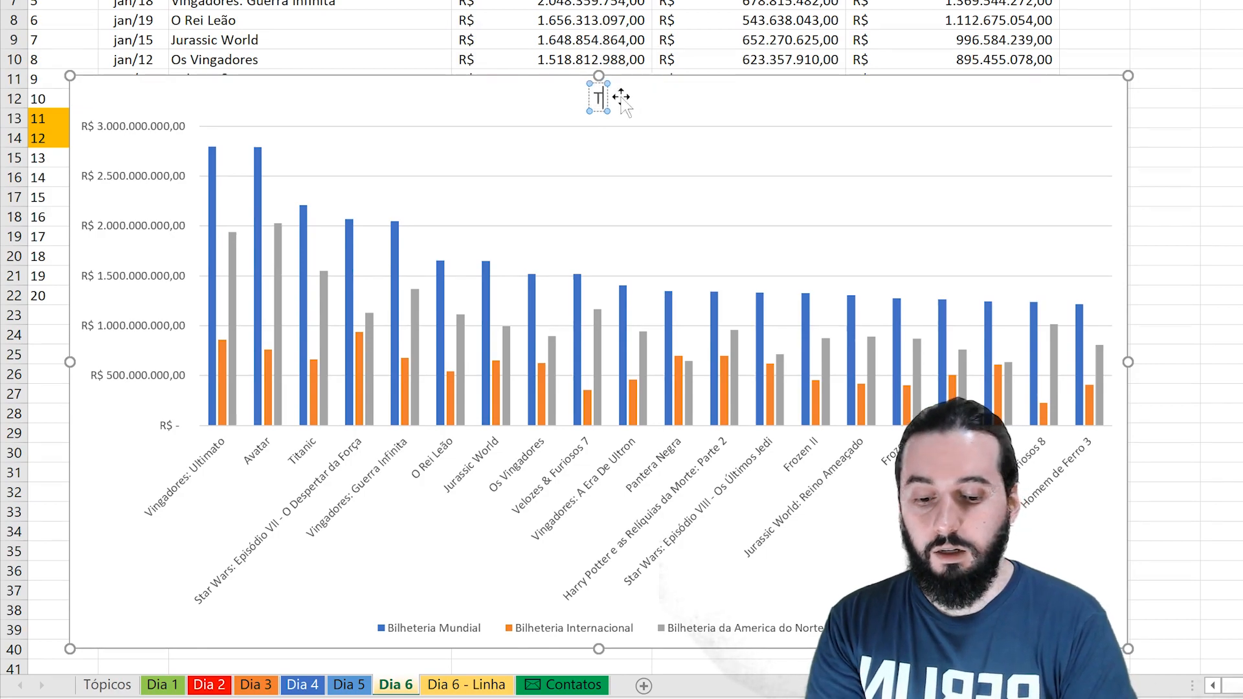
{"action": "type", "text": "op 20 Filmes"}
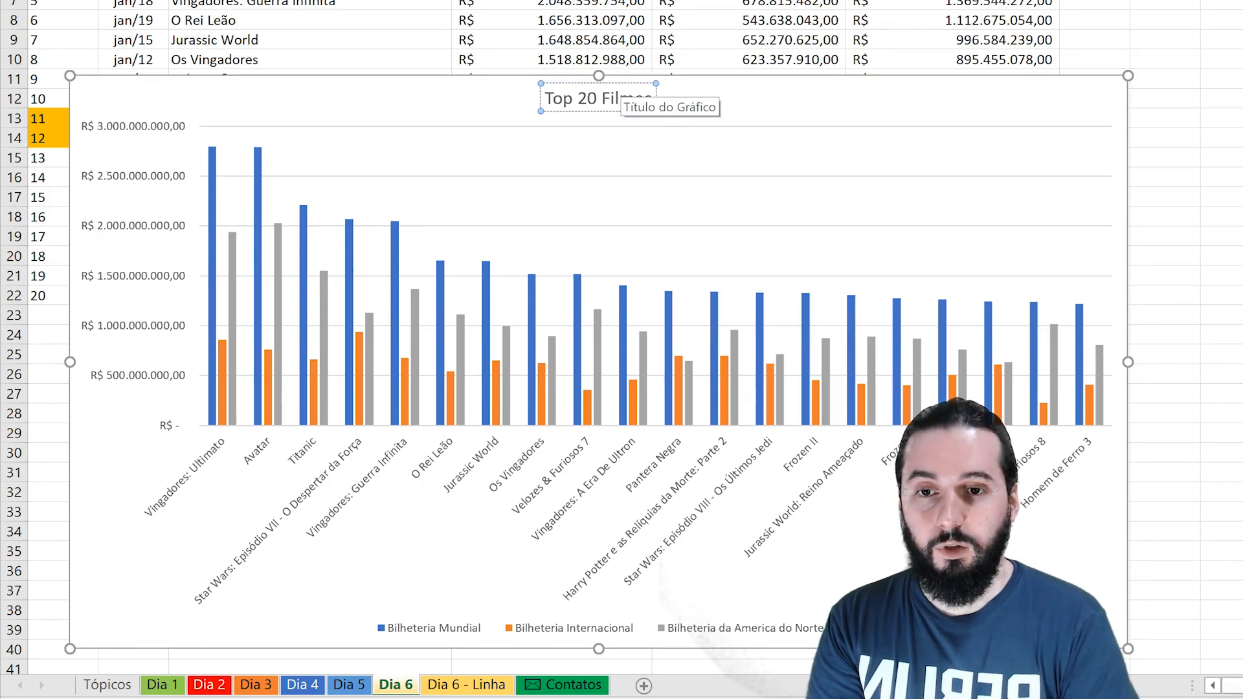
{"action": "type", "text": " que mais vend"}
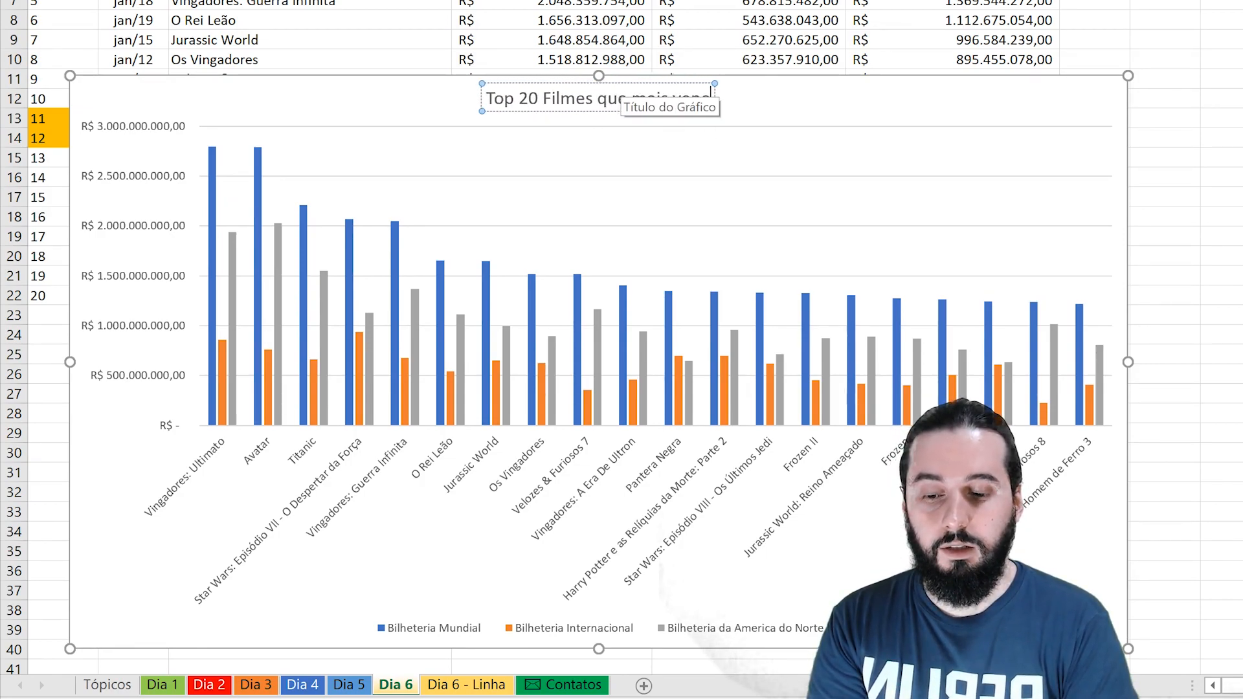
{"action": "type", "text": "eram"}
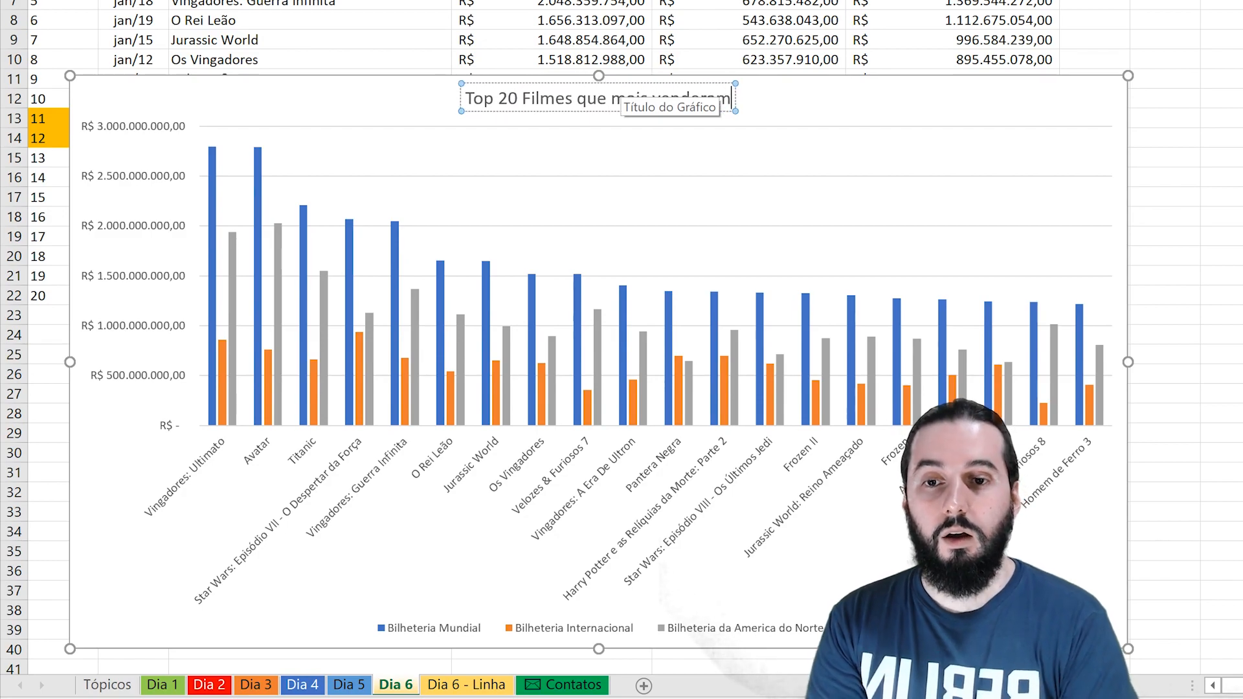
{"action": "left_click", "coordinate": [814, 134]}
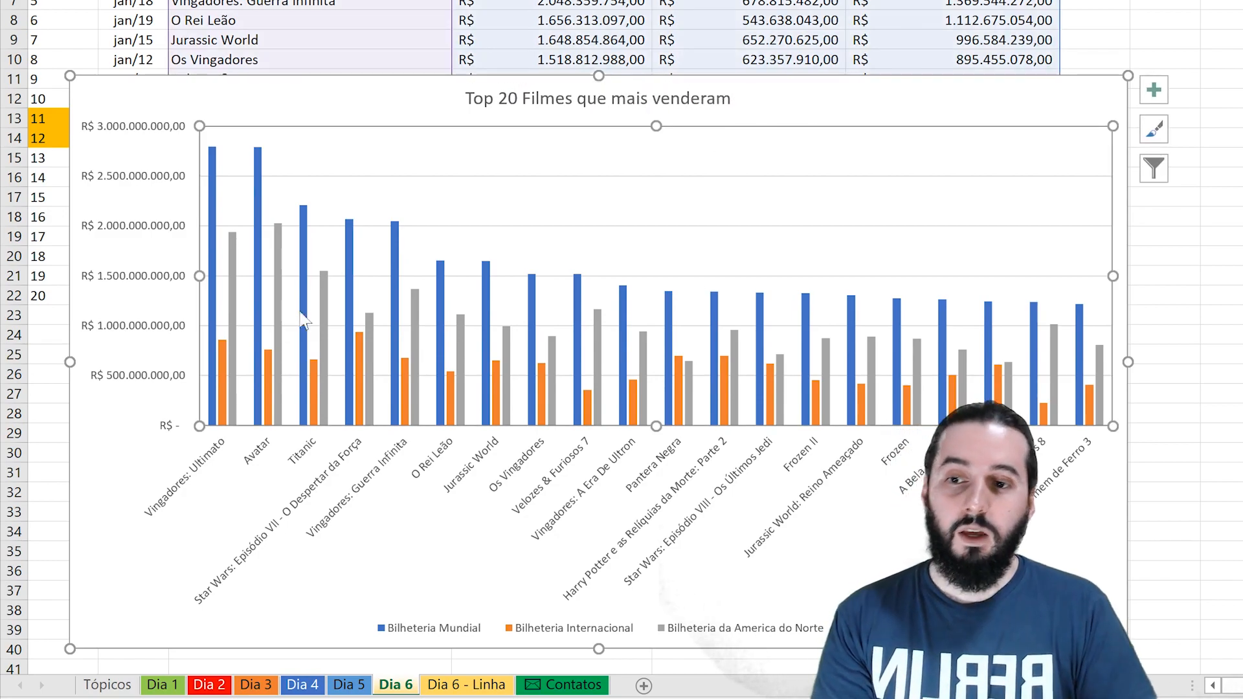
- Try a red shape fill on the Bilheteria Mundial columns and undo it
{"action": "left_click", "coordinate": [395, 285]}
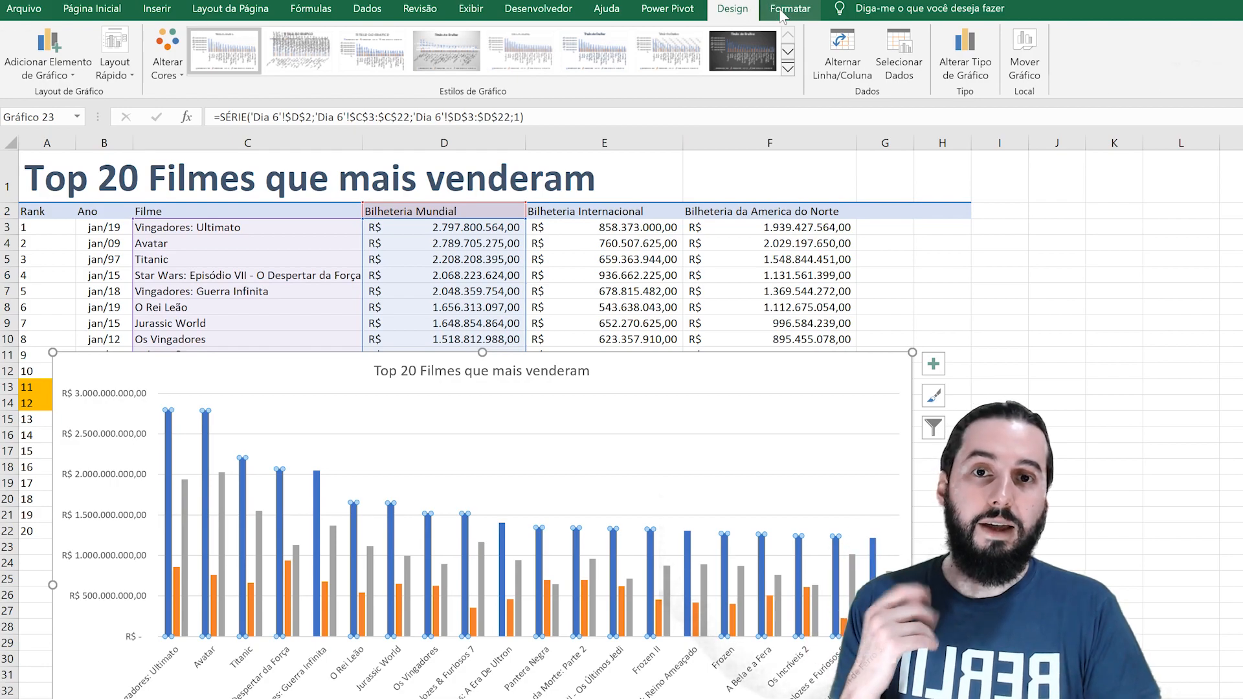
{"action": "left_click", "coordinate": [783, 14]}
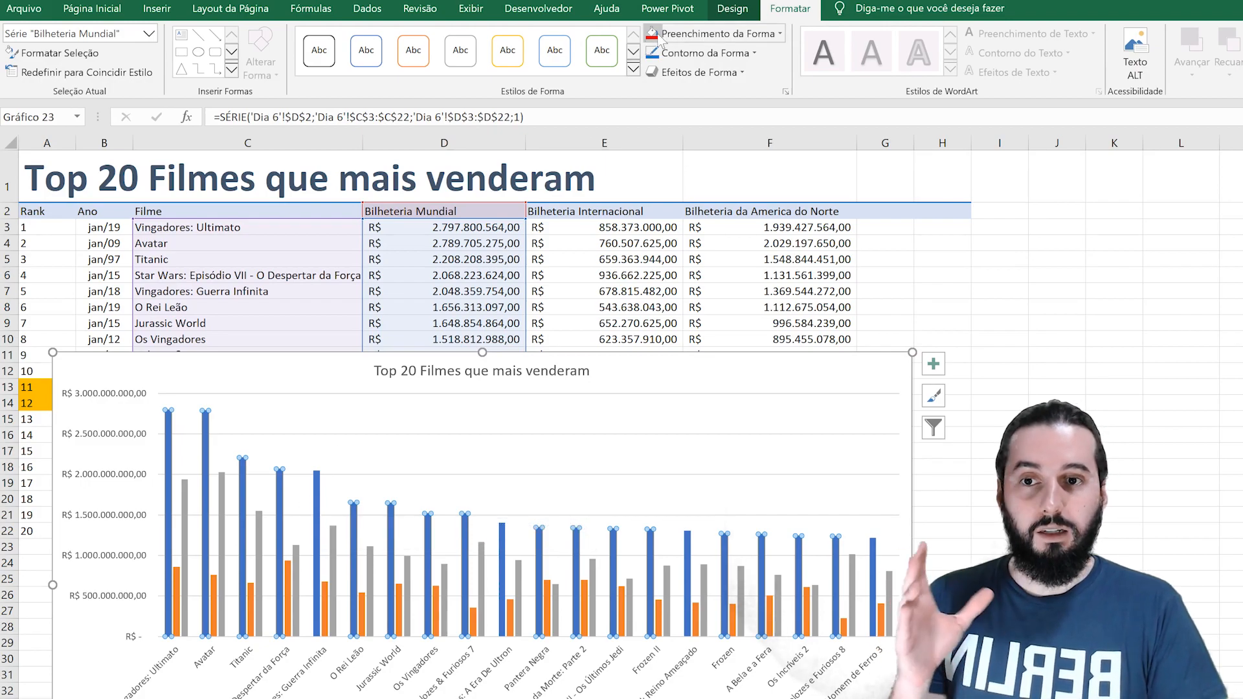
{"action": "left_click", "coordinate": [698, 39]}
{"action": "left_click", "coordinate": [667, 189]}
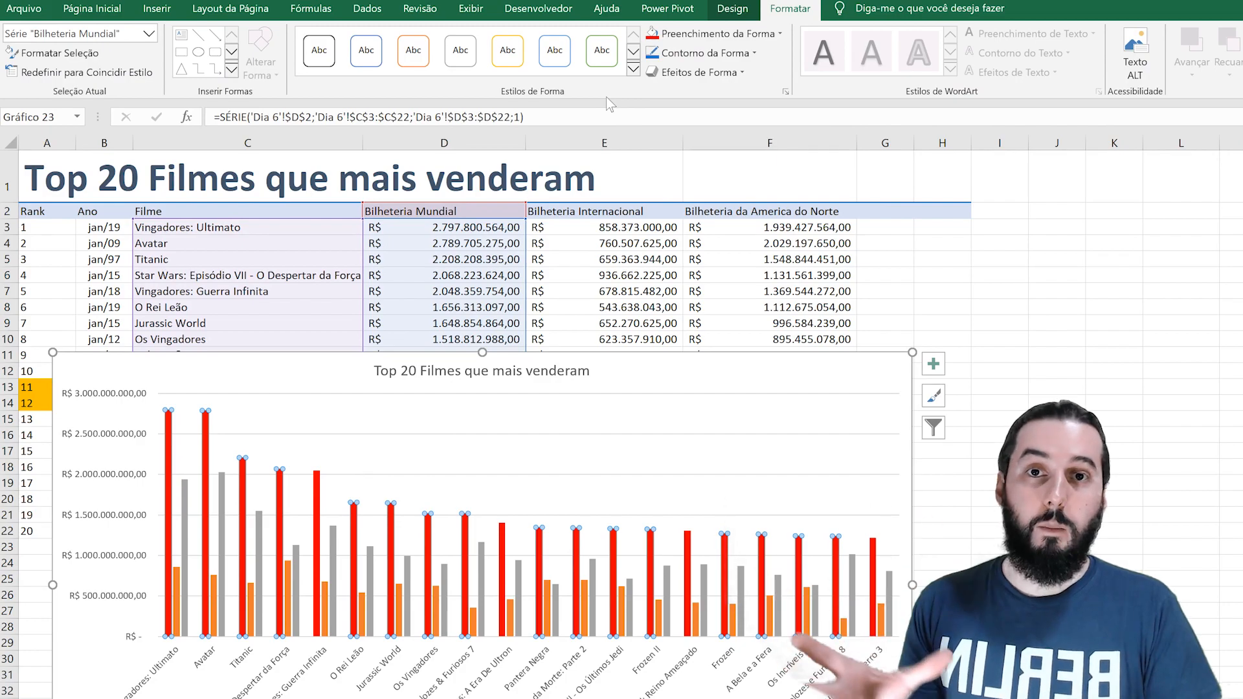
{"action": "key", "text": "ctrl+z"}
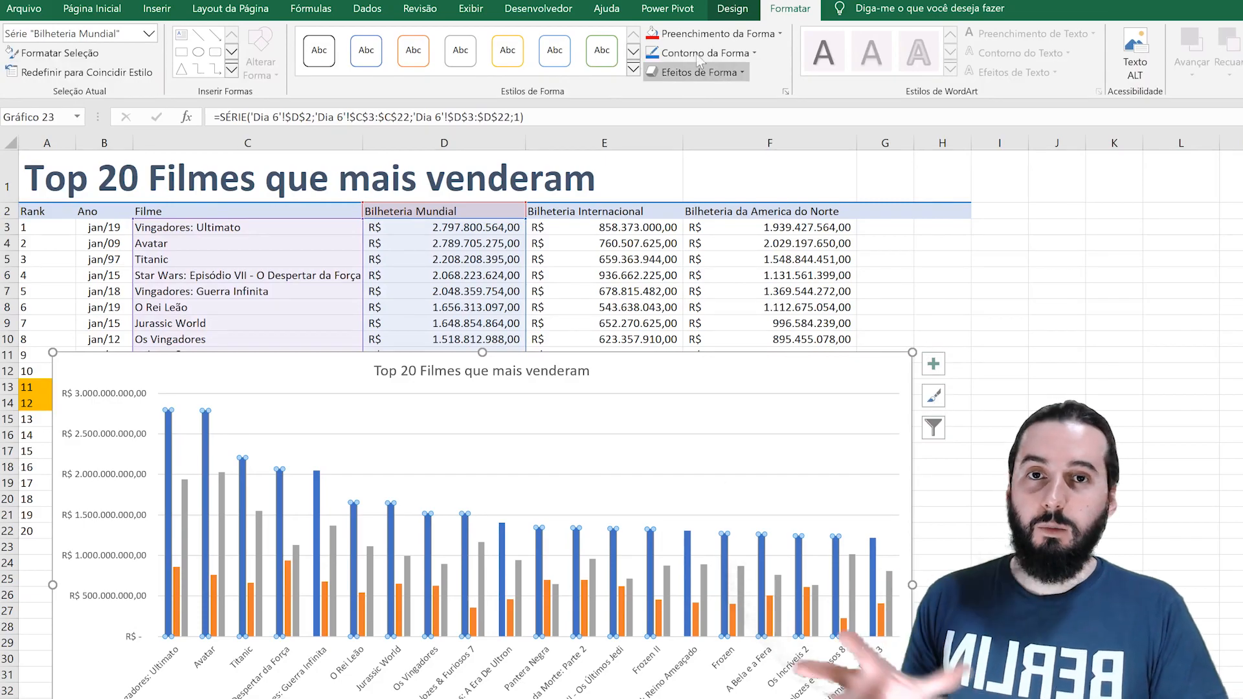
- Try the chart style with a gray gradient background and data labels on the clustered column chart
{"action": "left_click", "coordinate": [738, 9]}
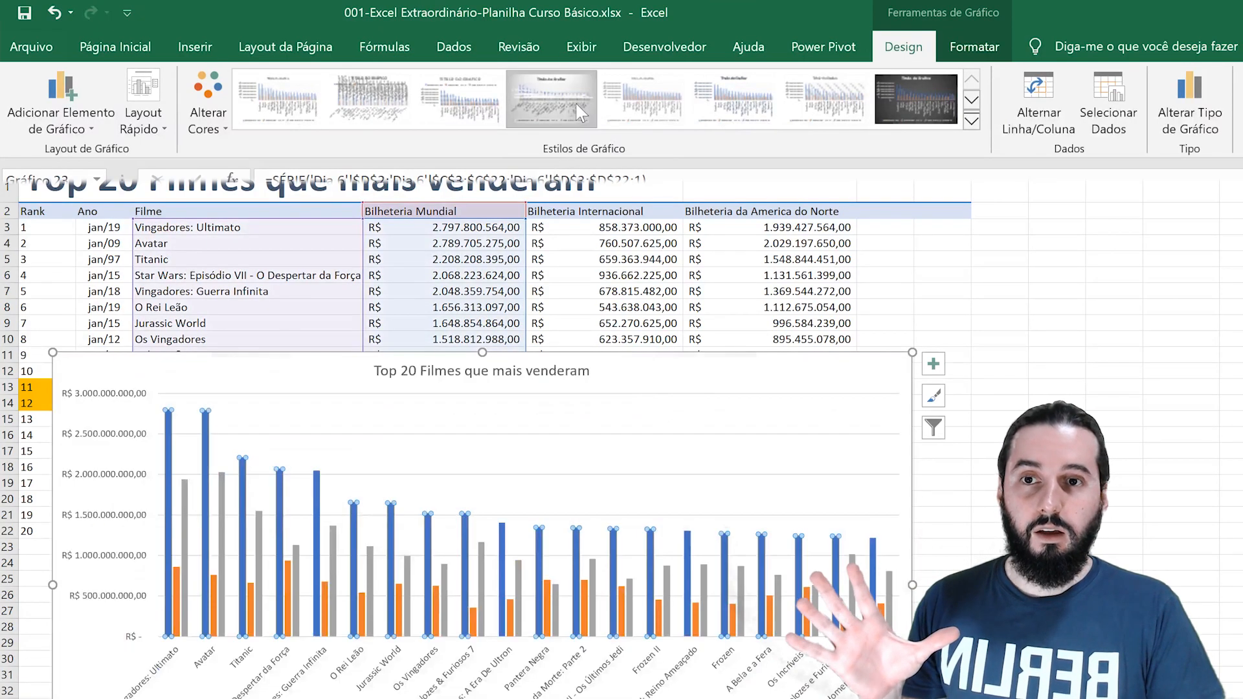
{"action": "left_click", "coordinate": [576, 104]}
{"action": "left_click", "coordinate": [591, 532]}
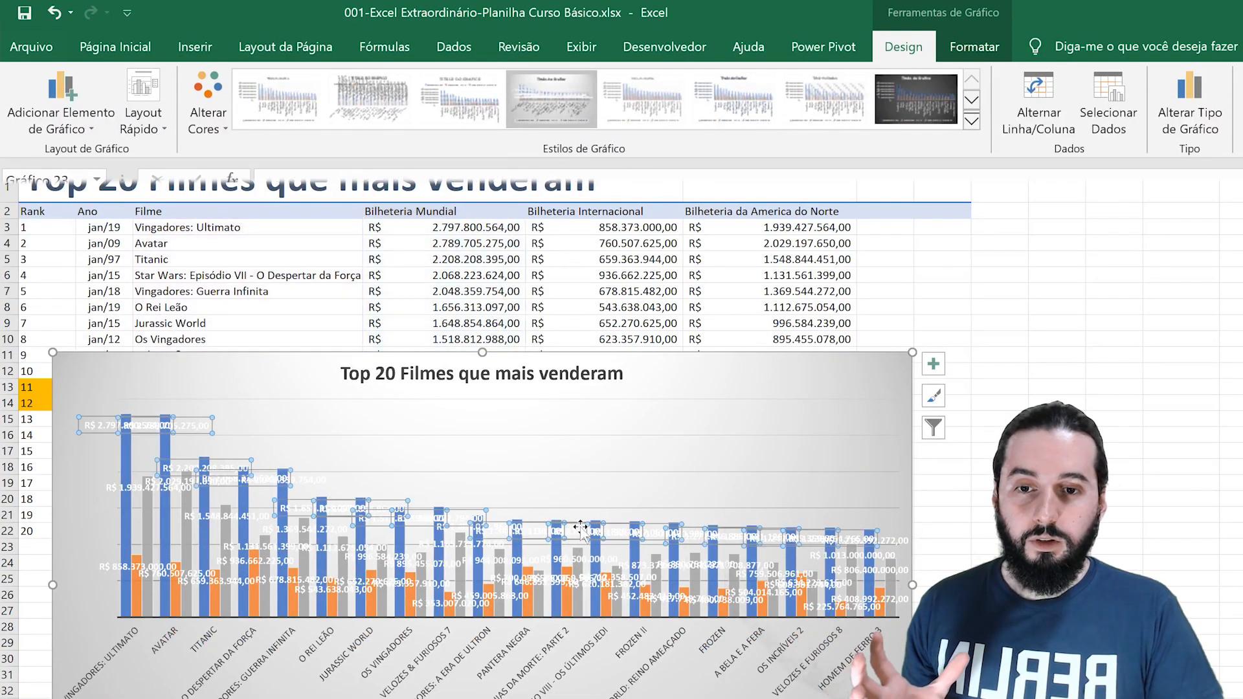
{"action": "left_click_drag", "start_coordinate": [577, 521], "coordinate": [577, 514]}
{"action": "left_click", "coordinate": [577, 527]}
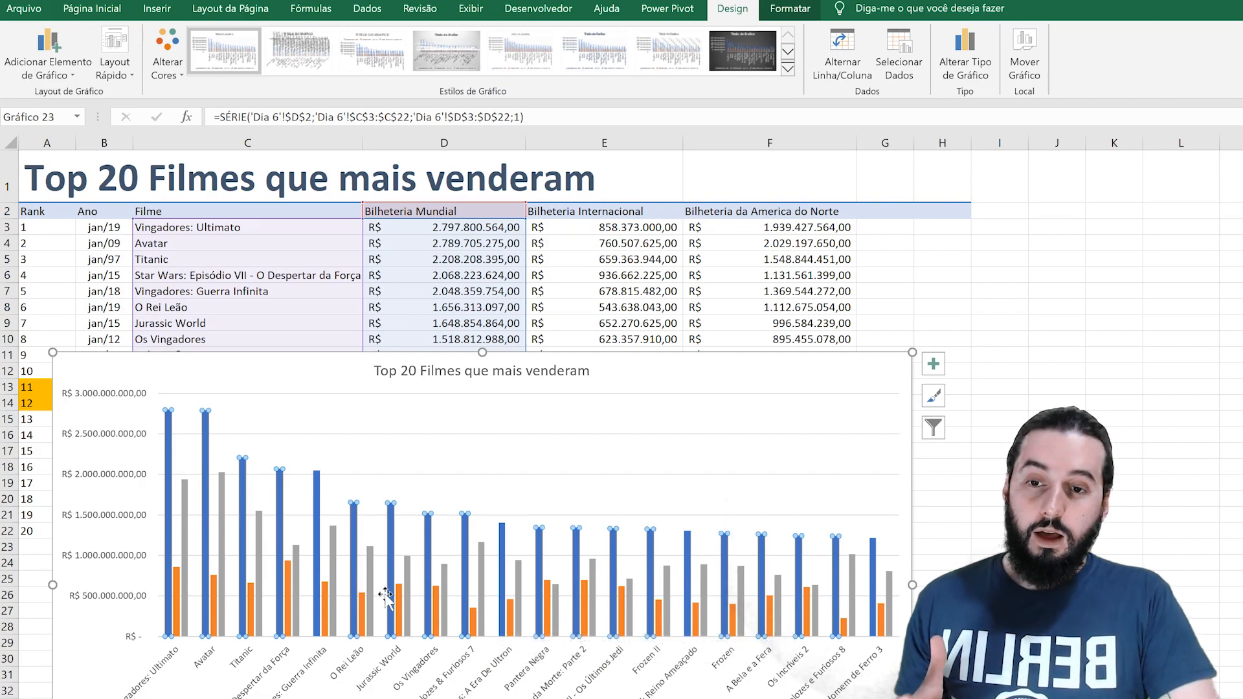
- Inspect the Bilheteria Internacional columns of Star Wars: Episódio VII and Vingadores: Guerra Infinita in the chart
{"action": "mouse_move", "coordinate": [286, 570]}
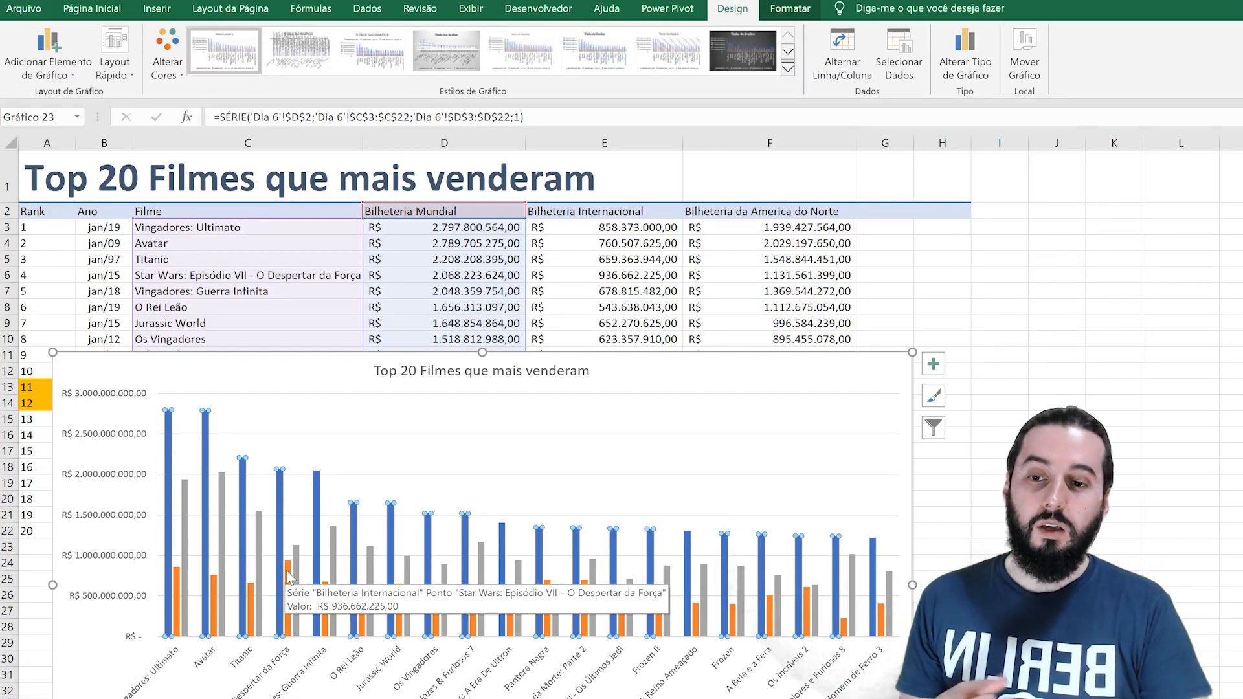
{"action": "mouse_move", "coordinate": [325, 588]}
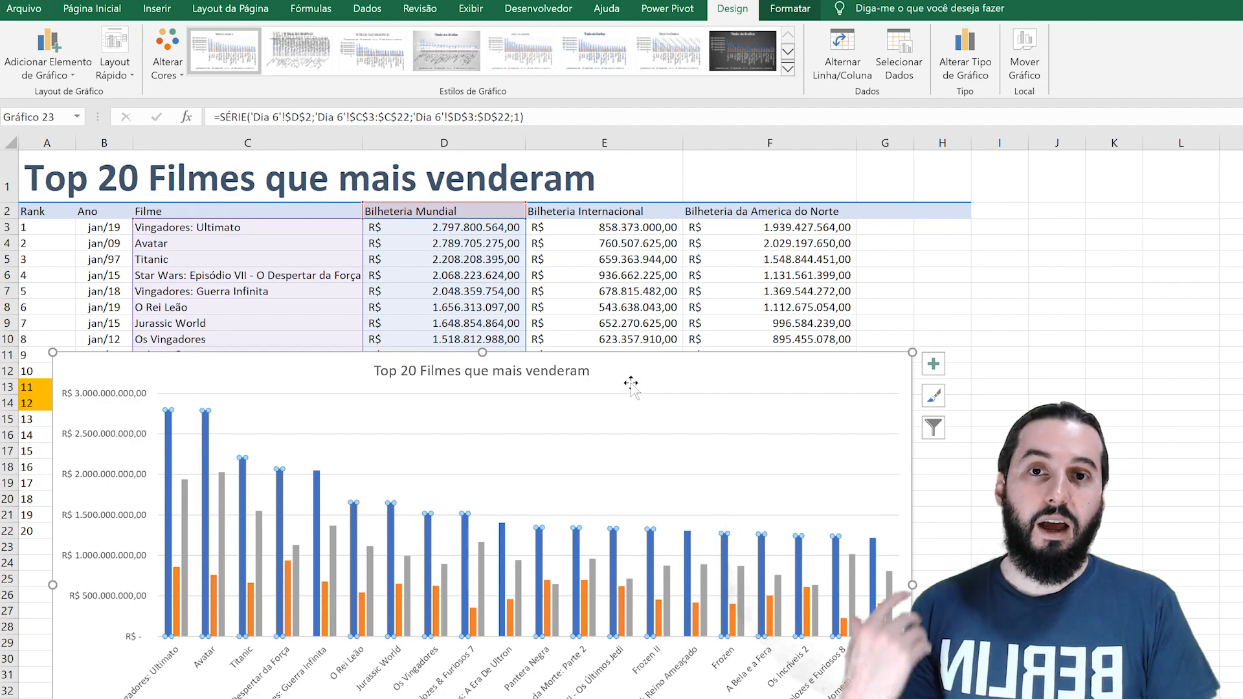
{"action": "left_click", "coordinate": [638, 364]}
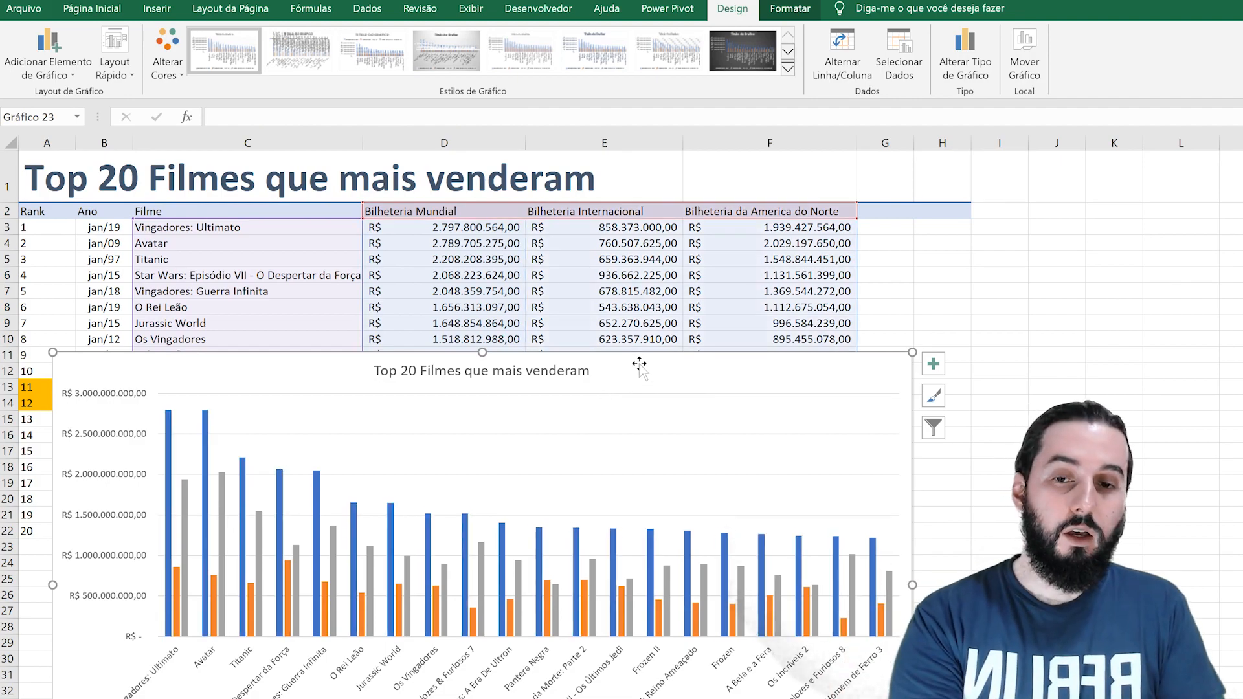
{"action": "left_click", "coordinate": [92, 10]}
{"action": "left_click", "coordinate": [157, 9]}
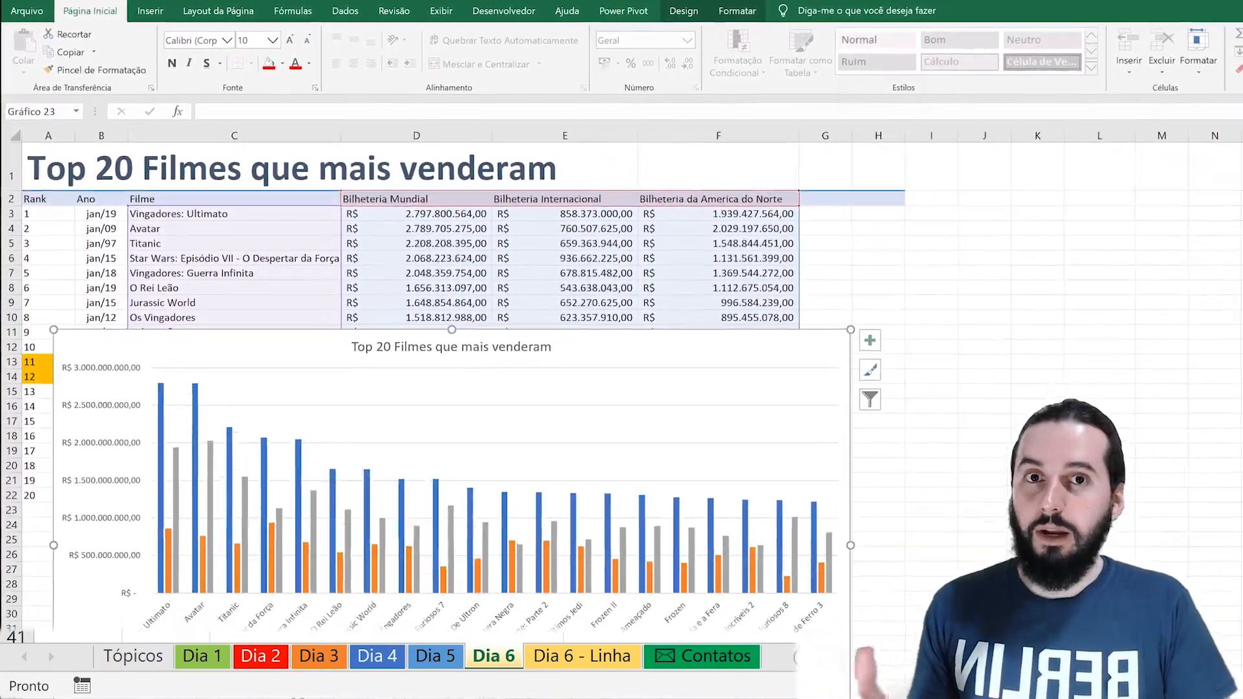
- On the Dia 6 - Linha sheet, clear the Dia column's header and values in C3:C33
{"action": "left_click", "coordinate": [558, 657]}
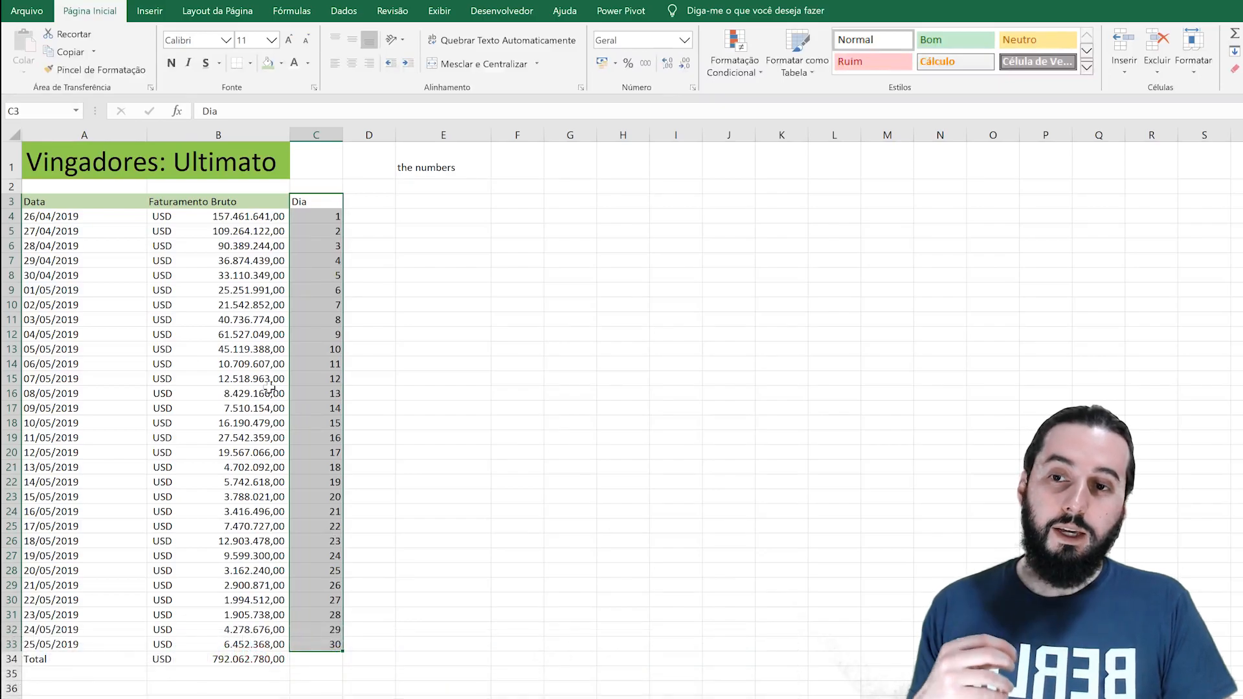
{"action": "left_click_drag", "start_coordinate": [311, 218], "coordinate": [337, 644]}
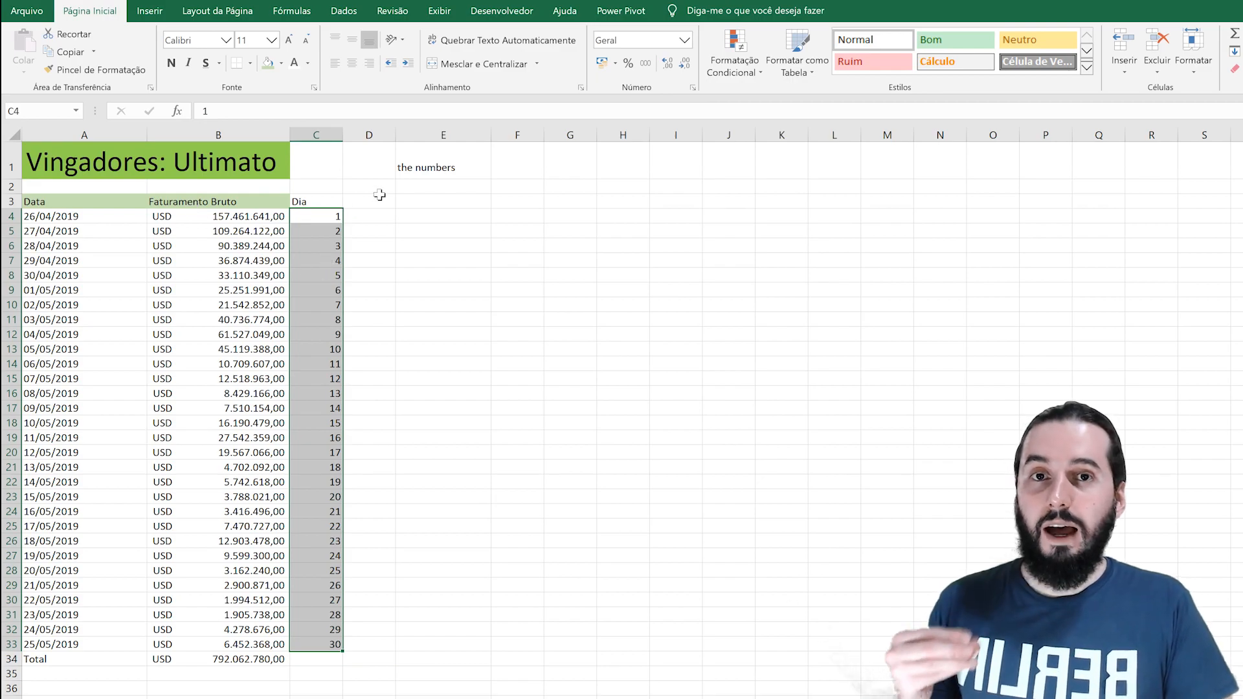
{"action": "left_click", "coordinate": [418, 163]}
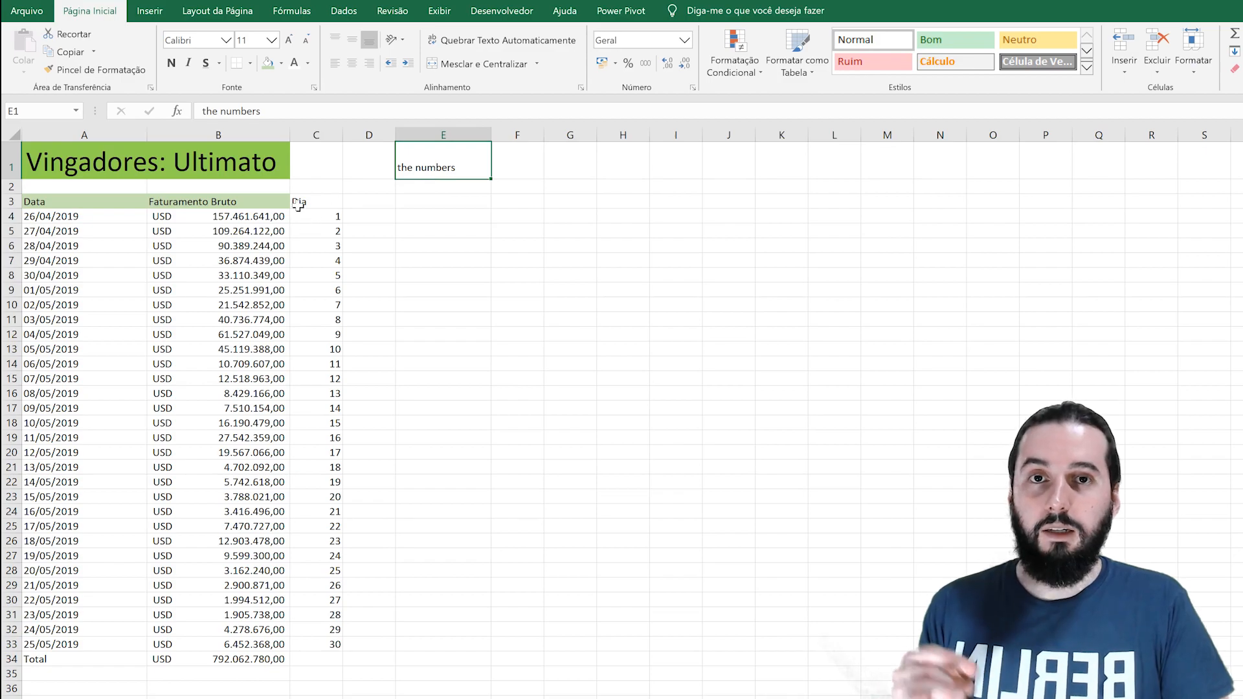
{"action": "left_click_drag", "start_coordinate": [319, 203], "coordinate": [328, 645]}
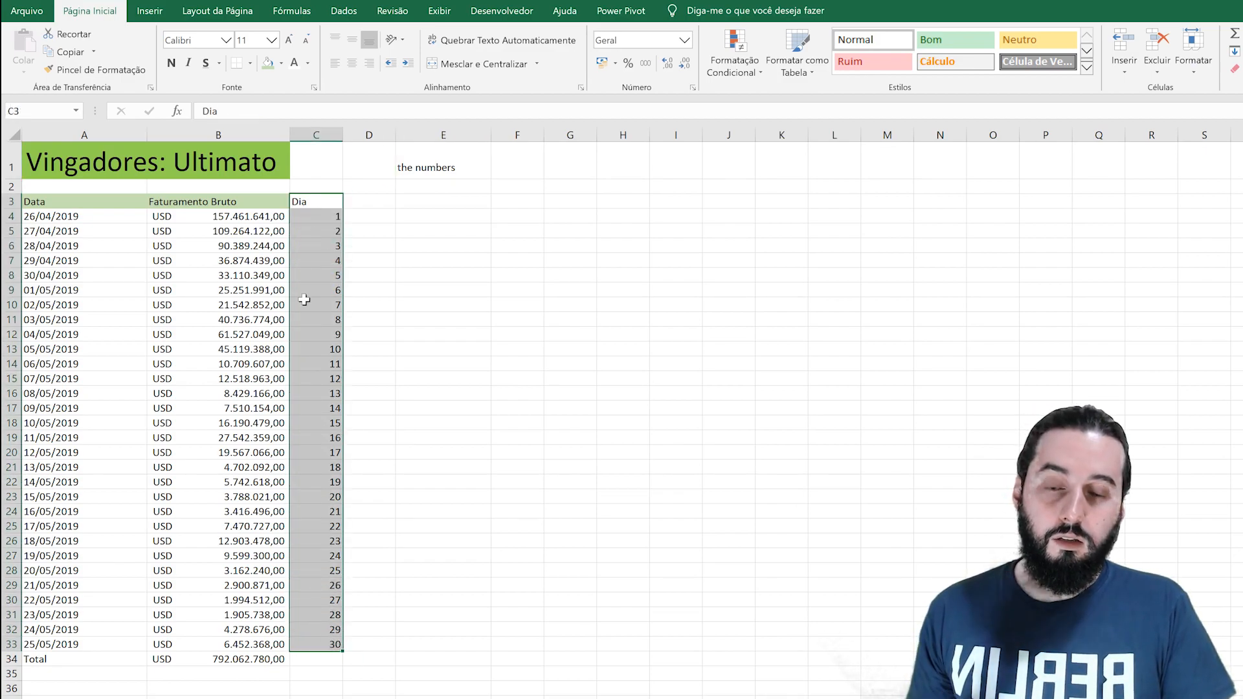
{"action": "key", "text": "Delete"}
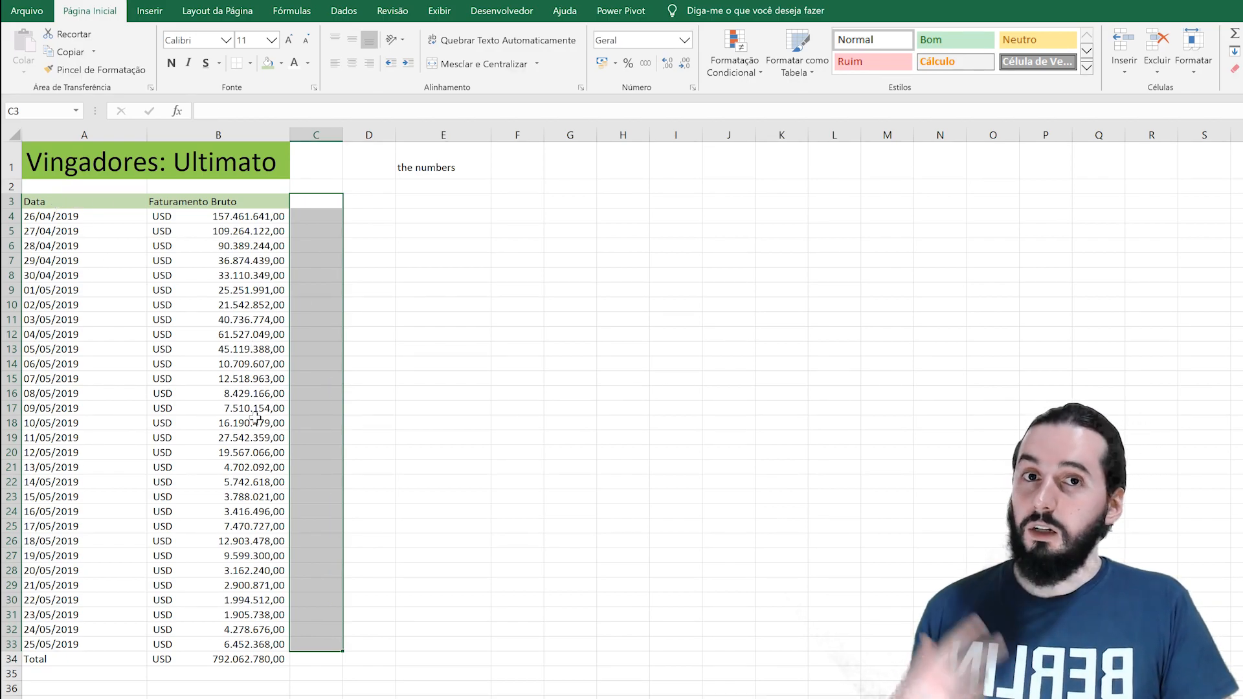
- Insert a line chart from the Data and Faturamento Bruto range A3:B34 and enlarge it beside the table
{"action": "left_click_drag", "start_coordinate": [266, 664], "coordinate": [86, 201]}
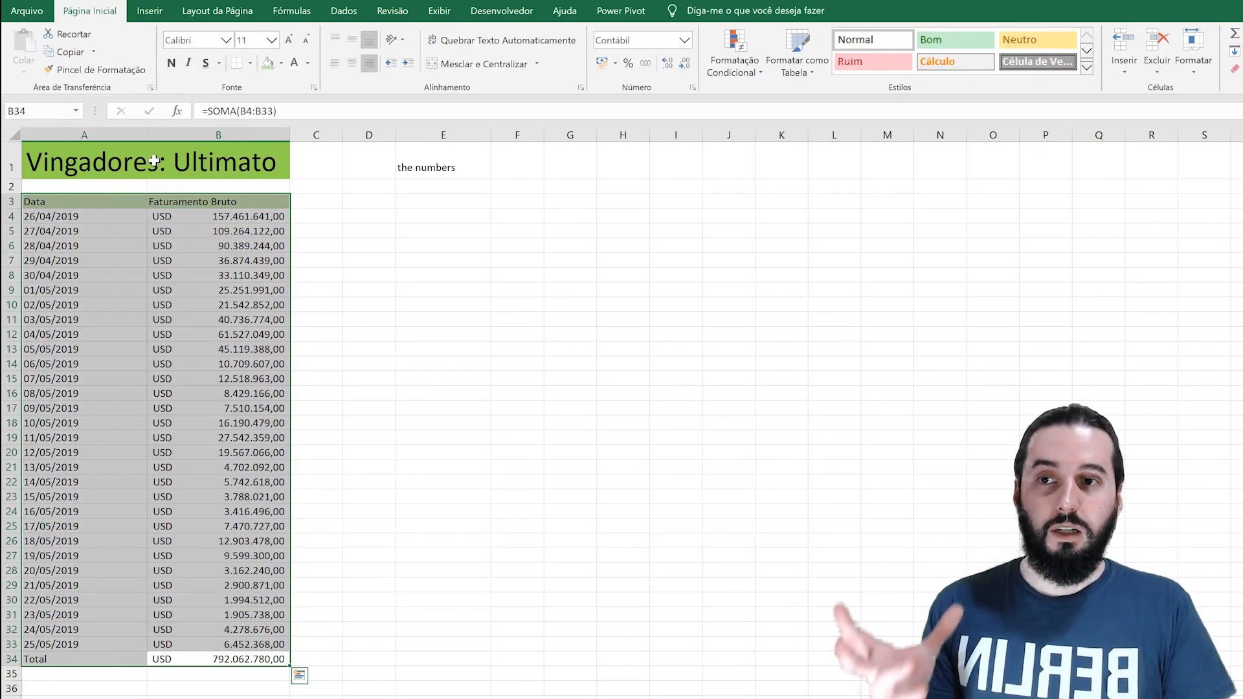
{"action": "left_click", "coordinate": [149, 10]}
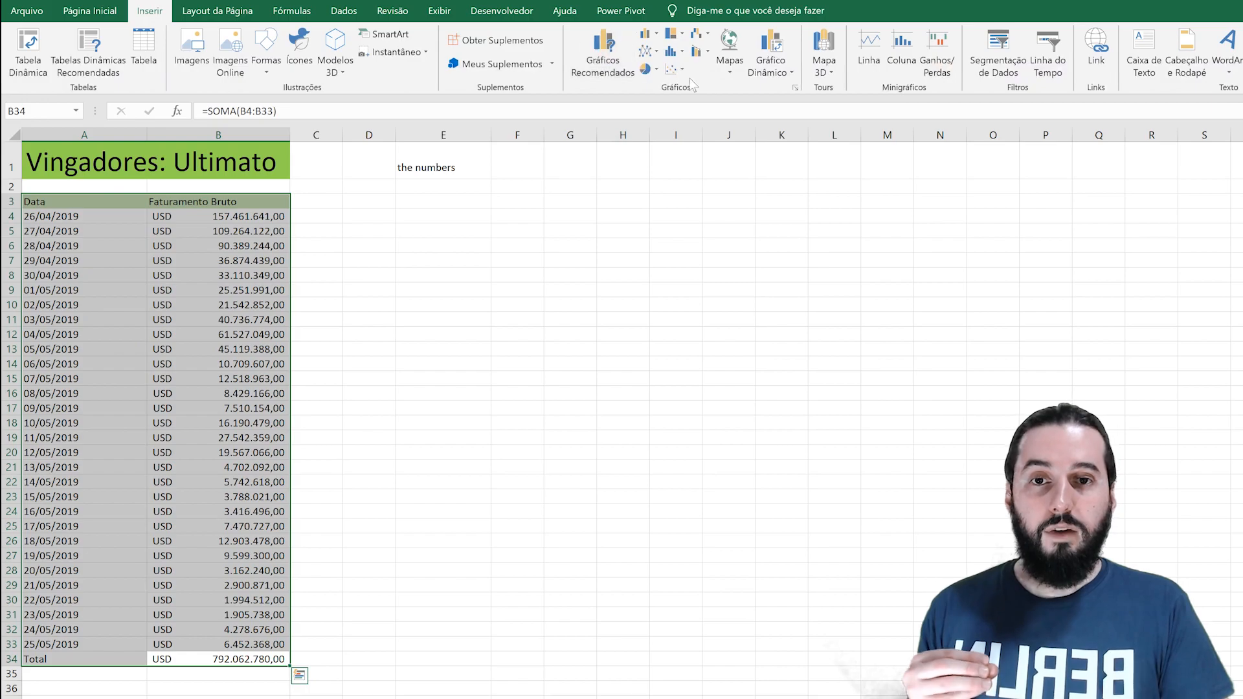
{"action": "left_click", "coordinate": [654, 53]}
{"action": "left_click", "coordinate": [659, 104]}
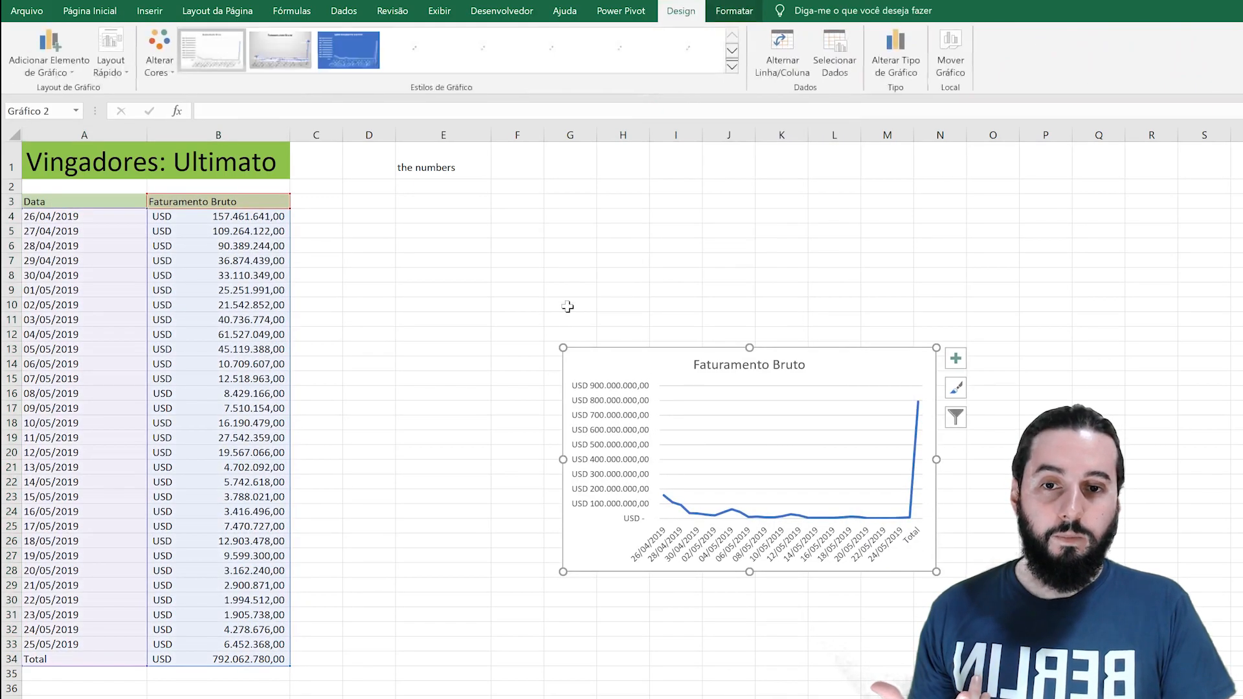
{"action": "left_click_drag", "start_coordinate": [563, 348], "coordinate": [283, 162]}
{"action": "left_click_drag", "start_coordinate": [507, 184], "coordinate": [528, 170]}
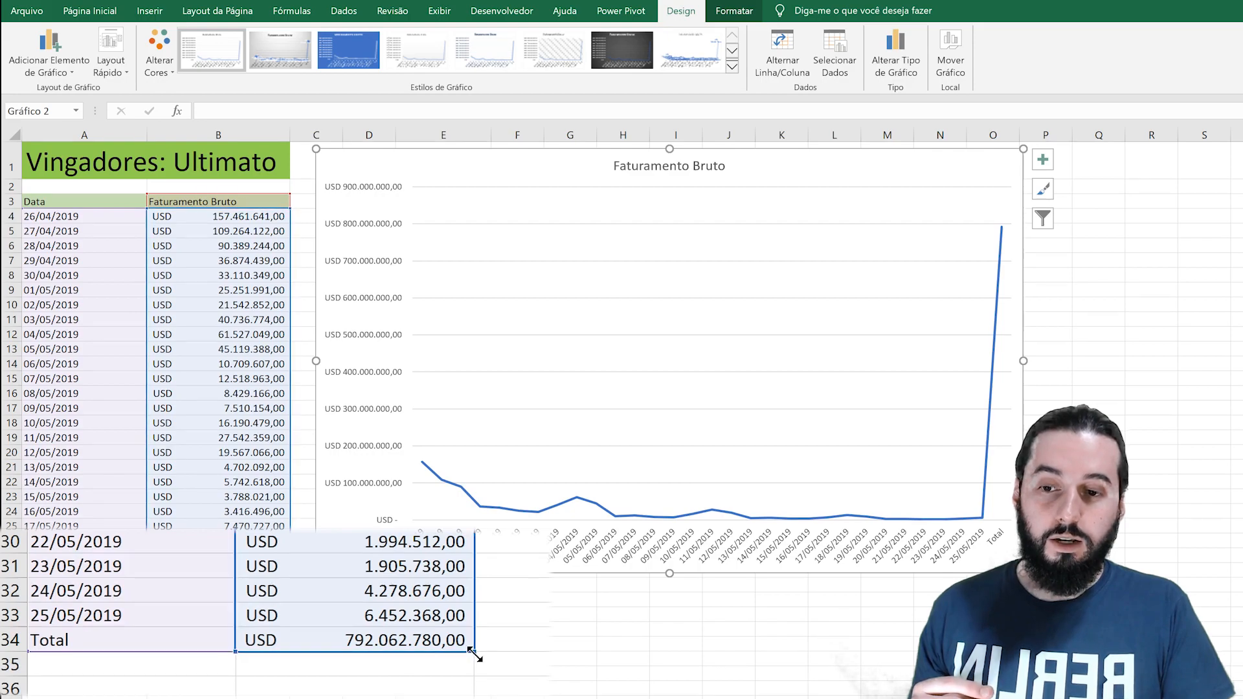
- Exclude the Total row from the line chart's data range and enlarge the chart to about column S
{"action": "left_click_drag", "start_coordinate": [474, 653], "coordinate": [468, 626]}
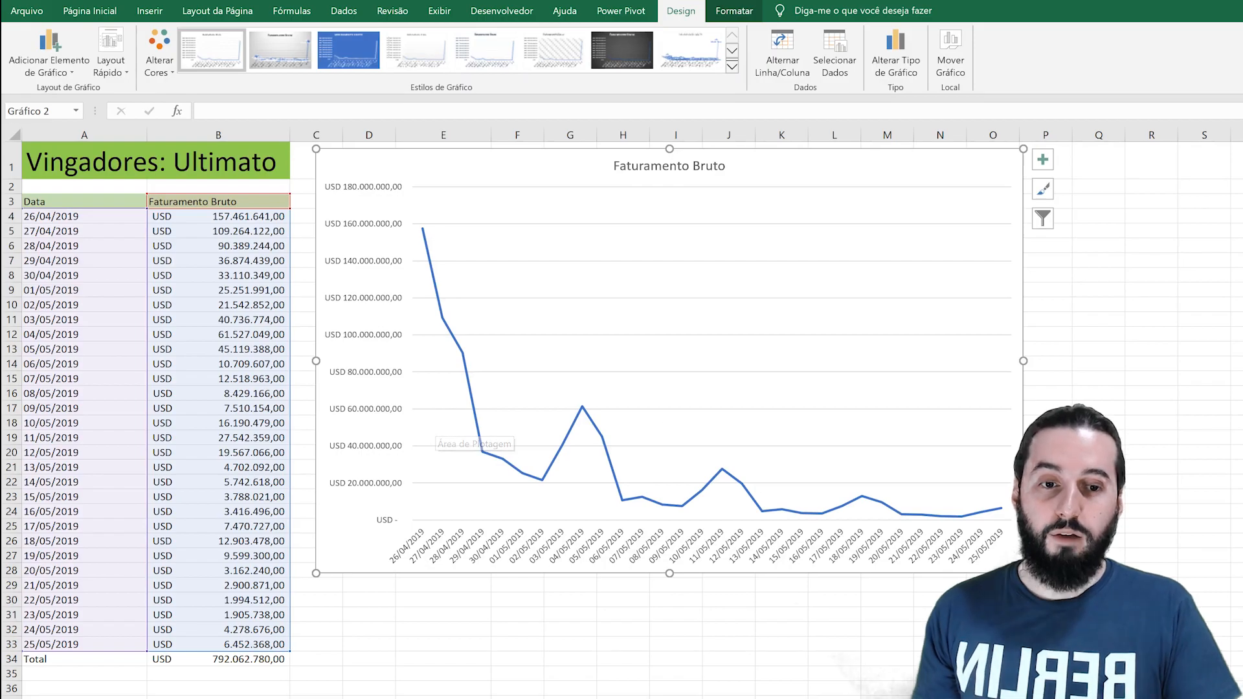
{"action": "left_click_drag", "start_coordinate": [1023, 573], "coordinate": [1229, 696]}
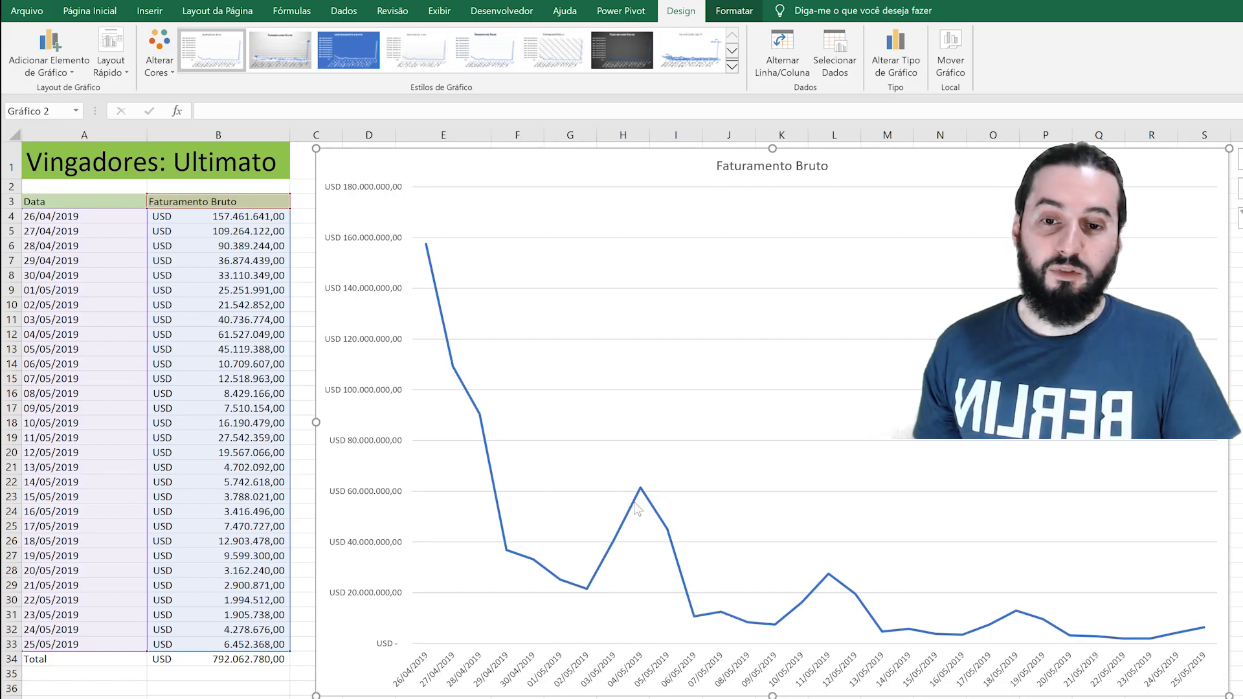
{"action": "mouse_move", "coordinate": [640, 500]}
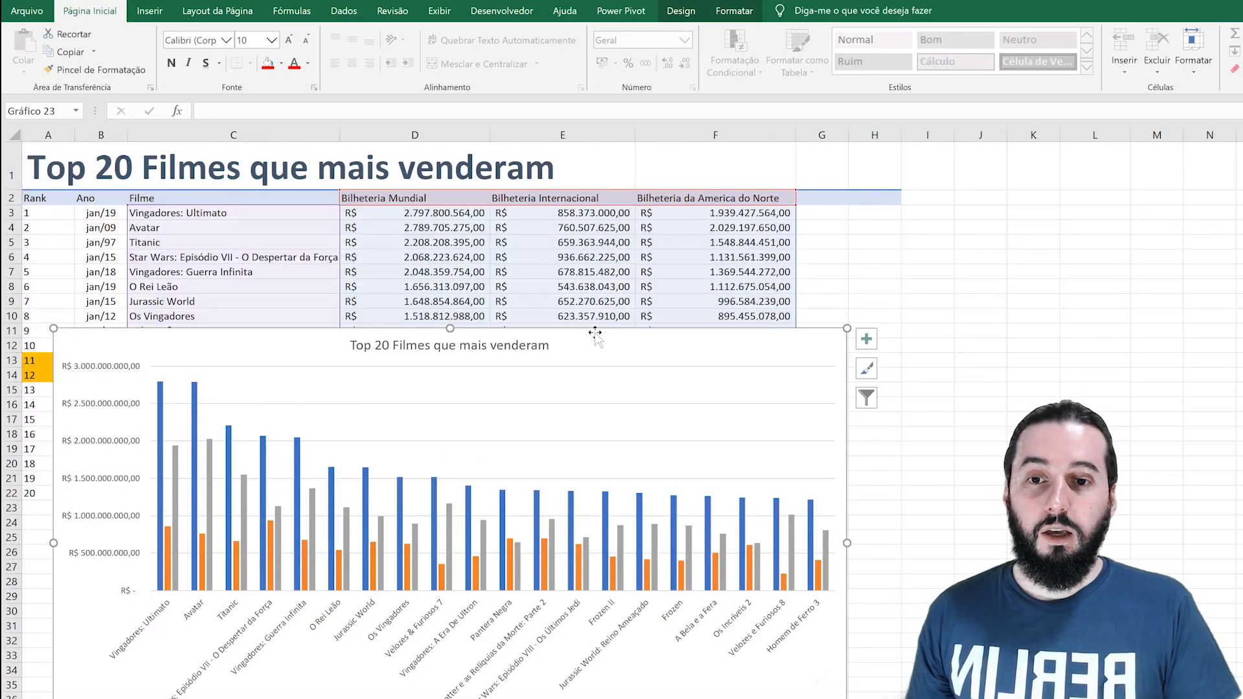
- Shrink the column chart on the Dia 6 sheet to uncover more of the film table, and add filters to its header row
{"action": "left_click_drag", "start_coordinate": [847, 329], "coordinate": [633, 460]}
{"action": "left_click", "coordinate": [874, 361]}
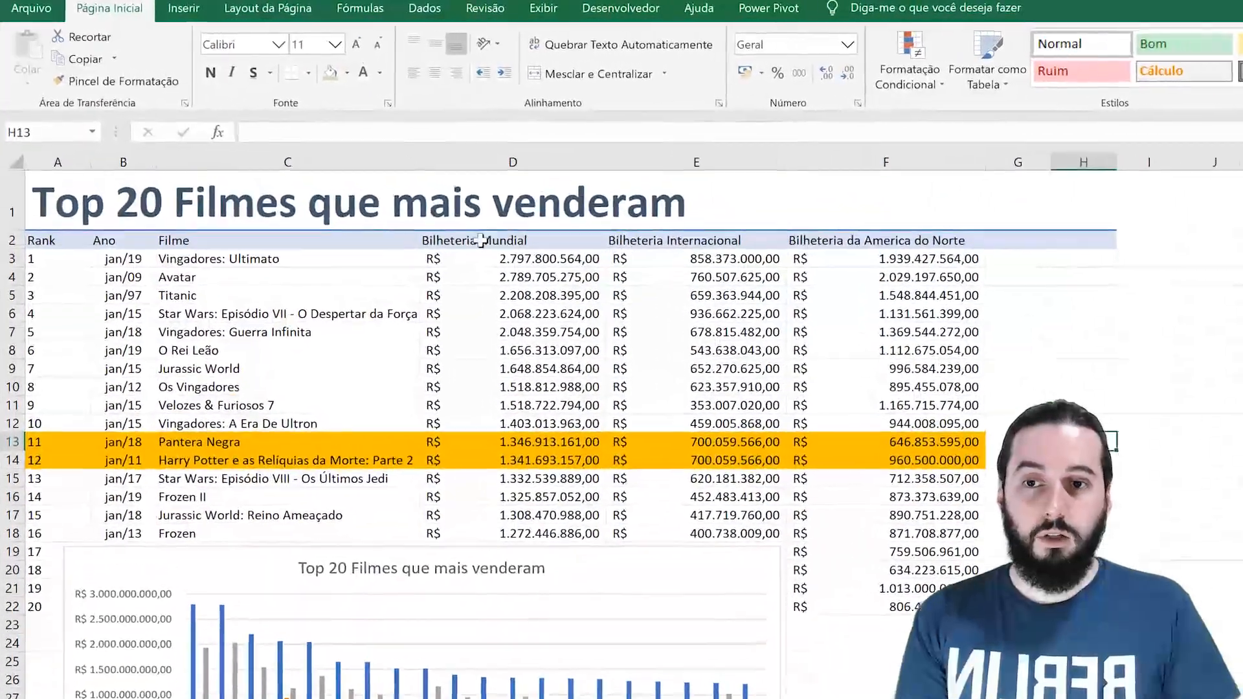
{"action": "left_click", "coordinate": [420, 212]}
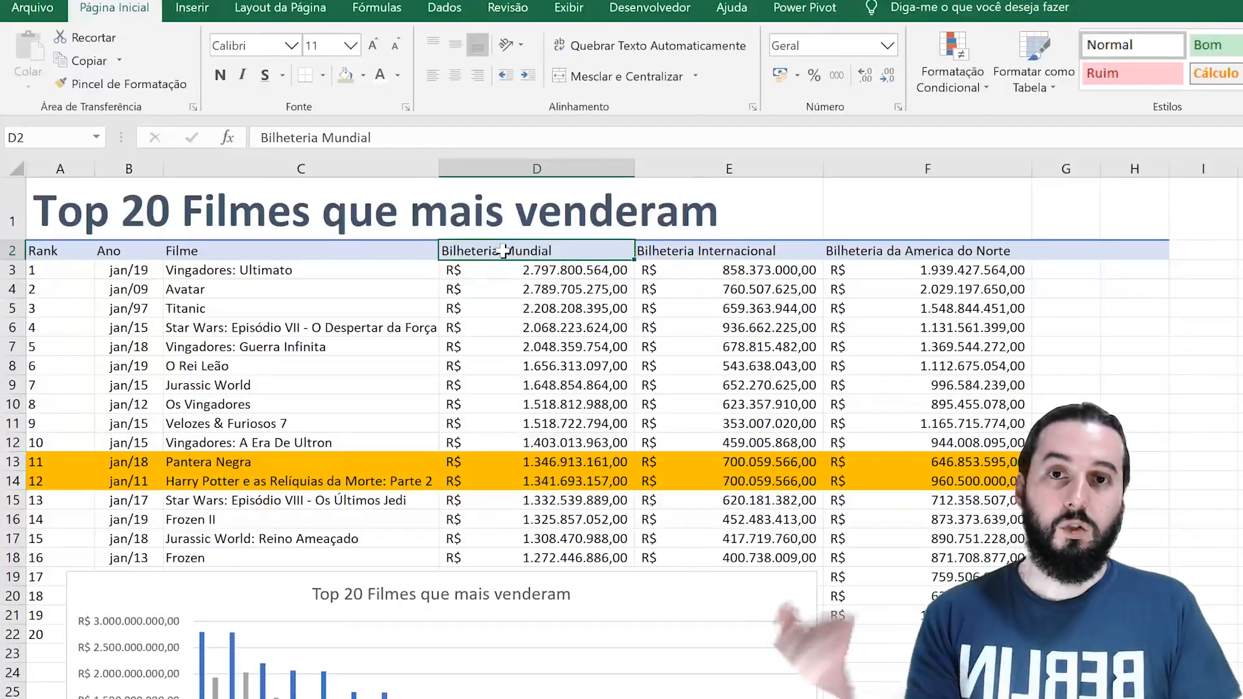
{"action": "left_click", "coordinate": [442, 8]}
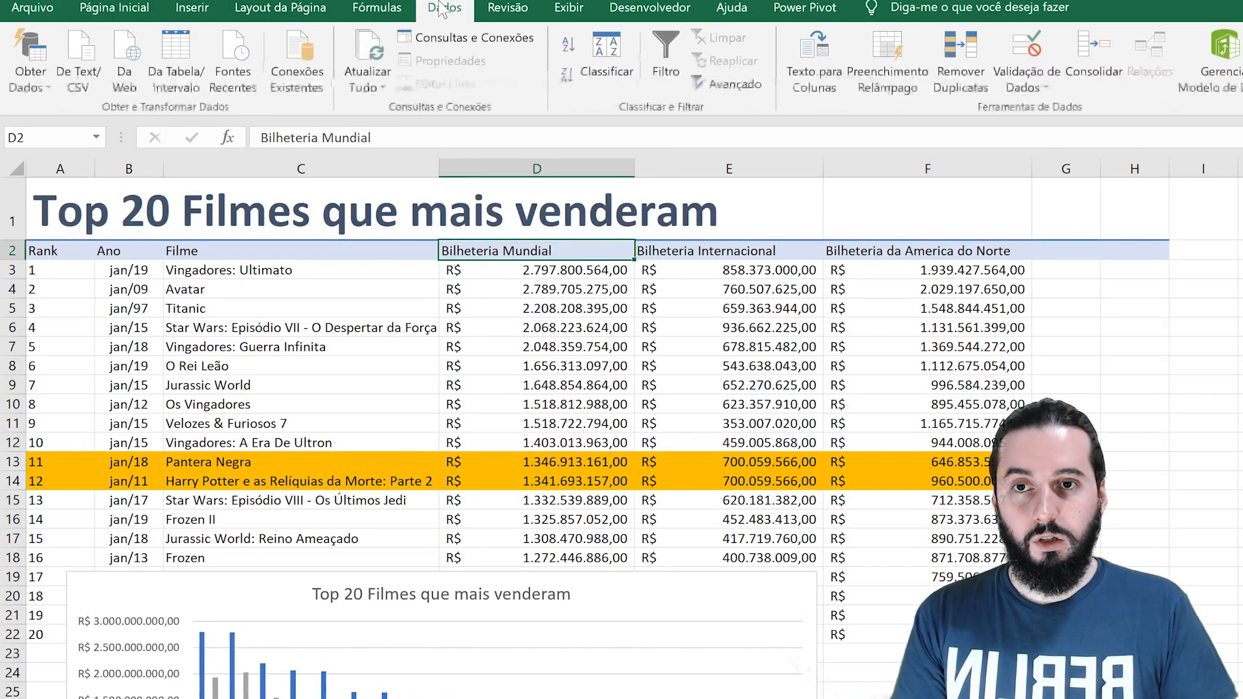
{"action": "left_click", "coordinate": [667, 55]}
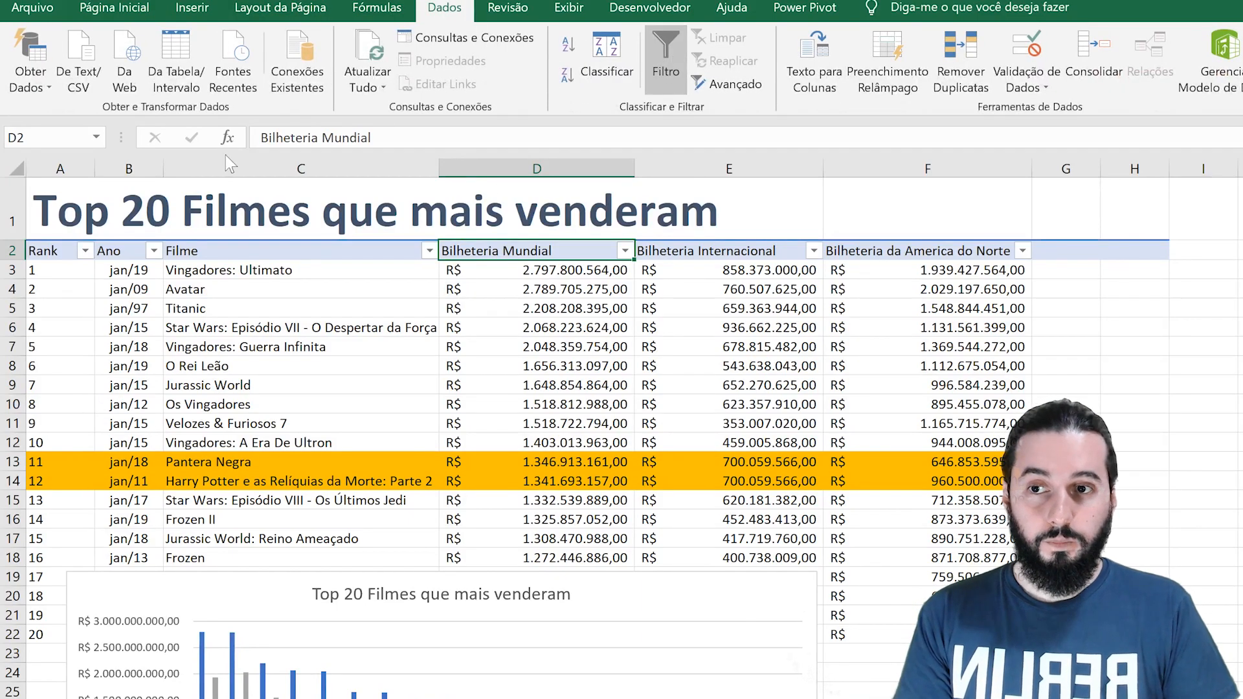
- Filter the Ano column to show only the films from 2018
{"action": "left_click", "coordinate": [154, 251]}
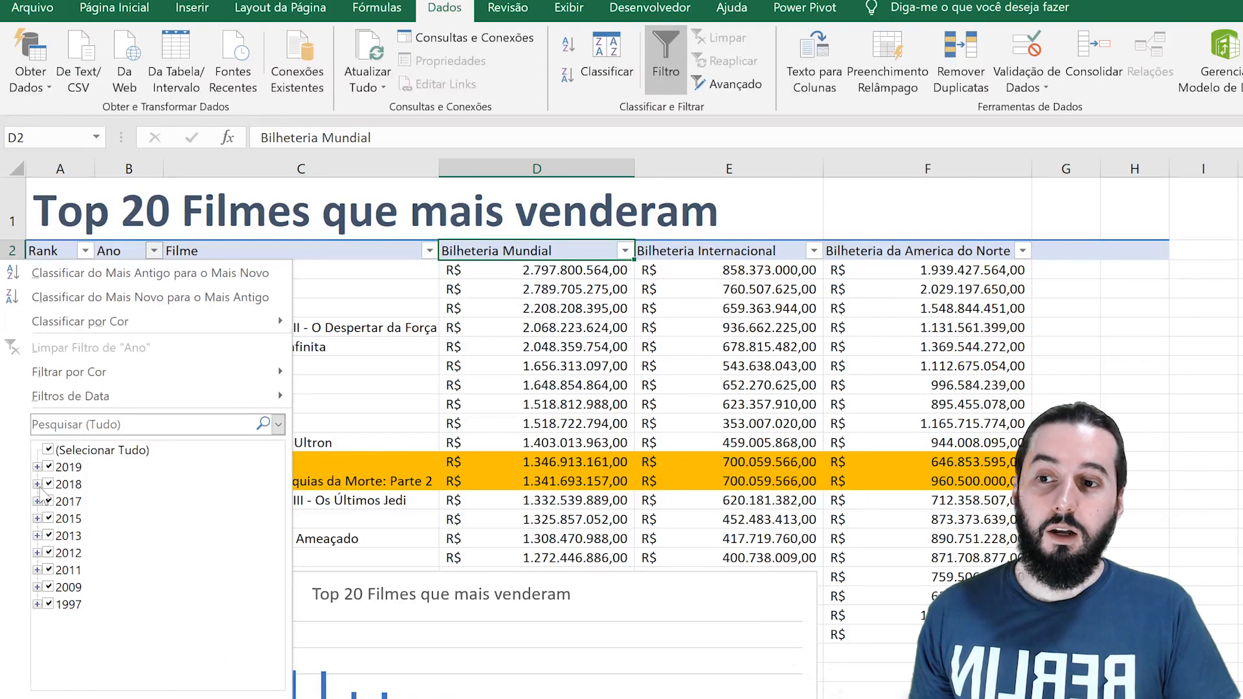
{"action": "left_click", "coordinate": [54, 468]}
{"action": "left_click", "coordinate": [55, 501]}
{"action": "left_click", "coordinate": [56, 518]}
{"action": "left_click", "coordinate": [56, 535]}
{"action": "left_click", "coordinate": [54, 554]}
{"action": "left_click", "coordinate": [55, 570]}
{"action": "left_click", "coordinate": [54, 587]}
{"action": "left_click", "coordinate": [55, 605]}
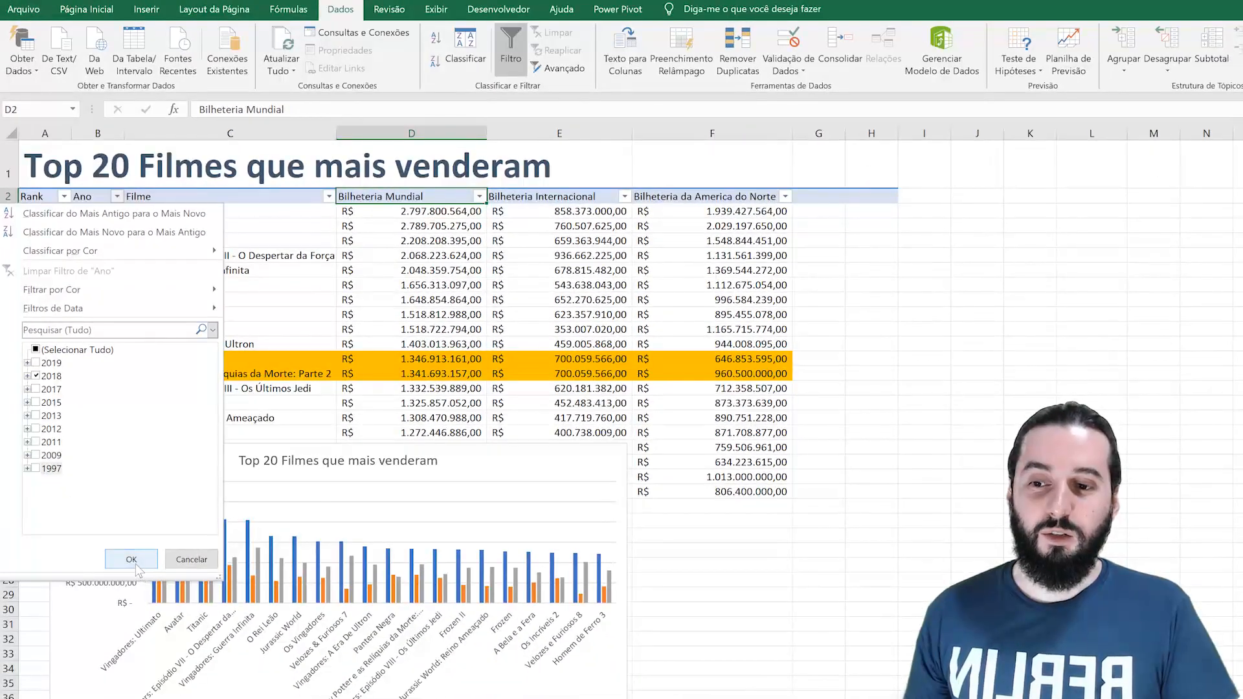
{"action": "left_click", "coordinate": [131, 560]}
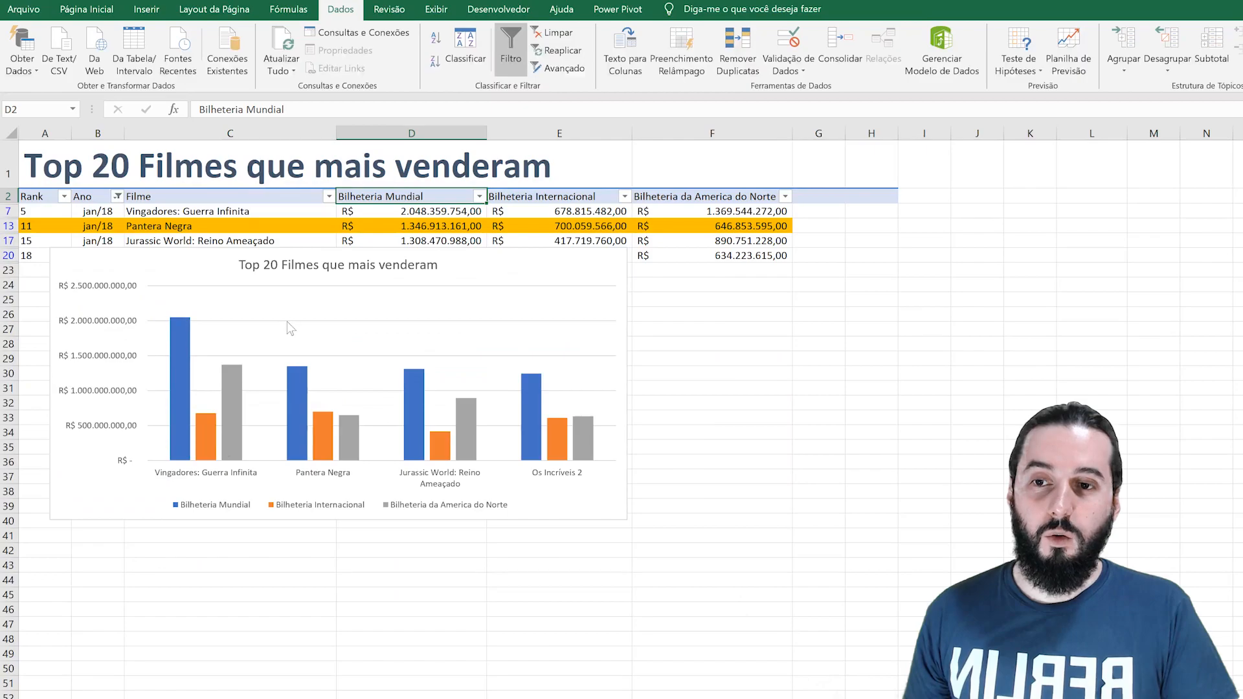
- Move the column chart below the filtered rows and enlarge it to about column I
{"action": "left_click_drag", "start_coordinate": [494, 265], "coordinate": [483, 307]}
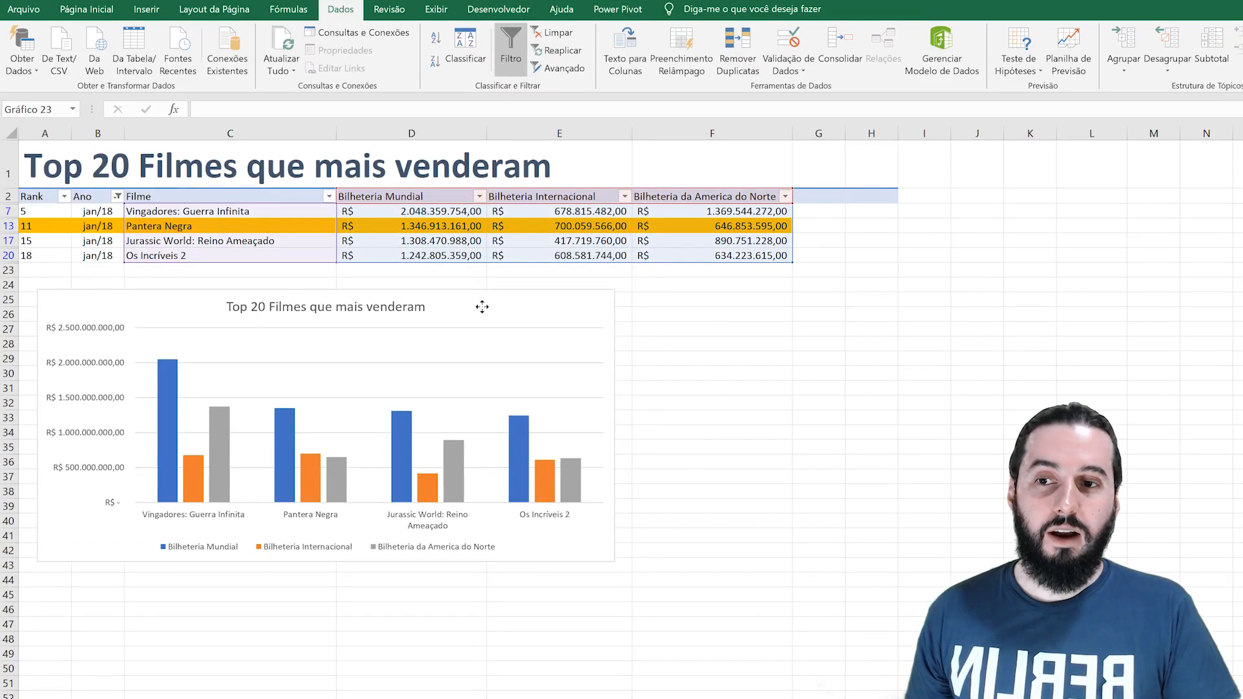
{"action": "left_click_drag", "start_coordinate": [611, 567], "coordinate": [946, 697]}
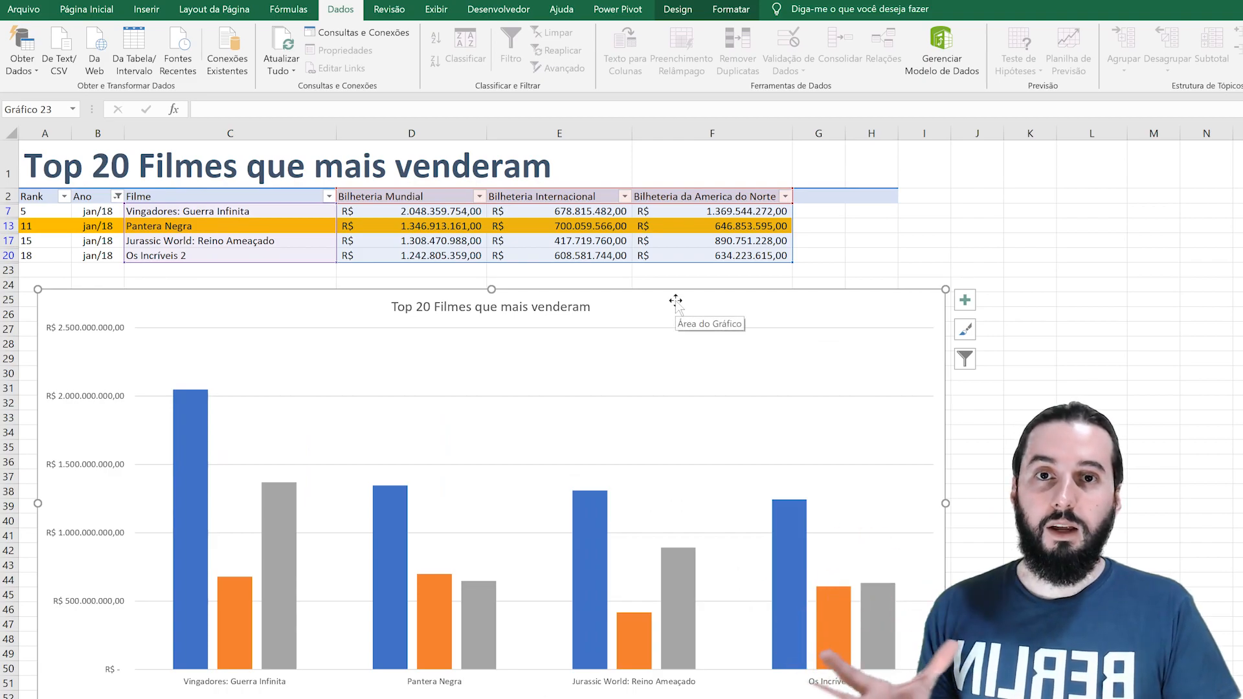